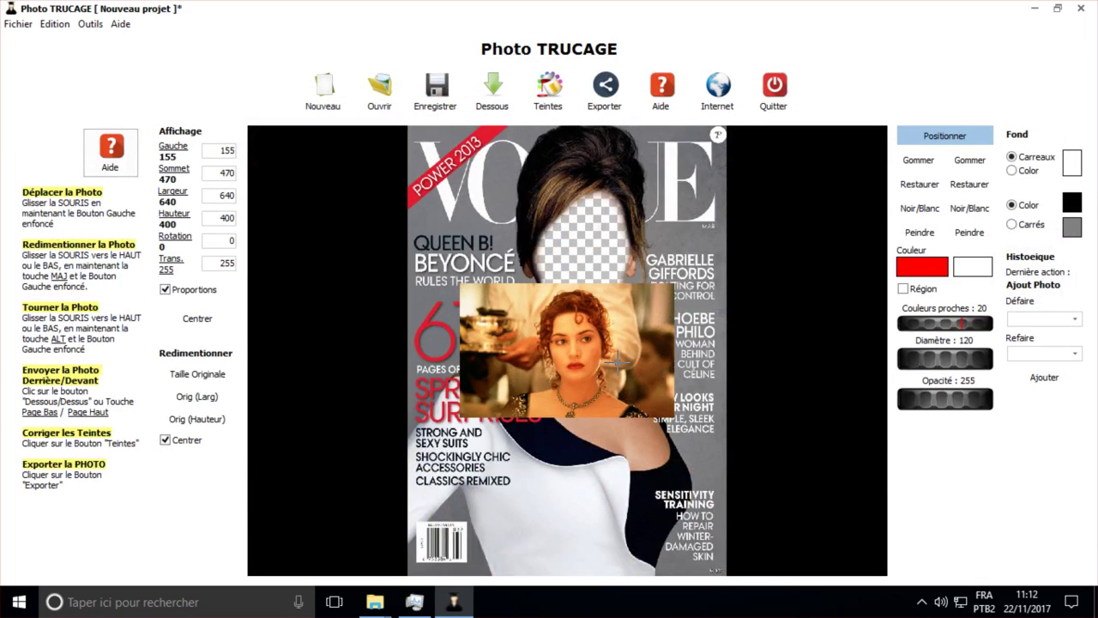
Move the portrait photo around the magazine cover and adjust its position to Gauche 183 and Sommet 437
left_click_drag(540, 348, 506, 389)
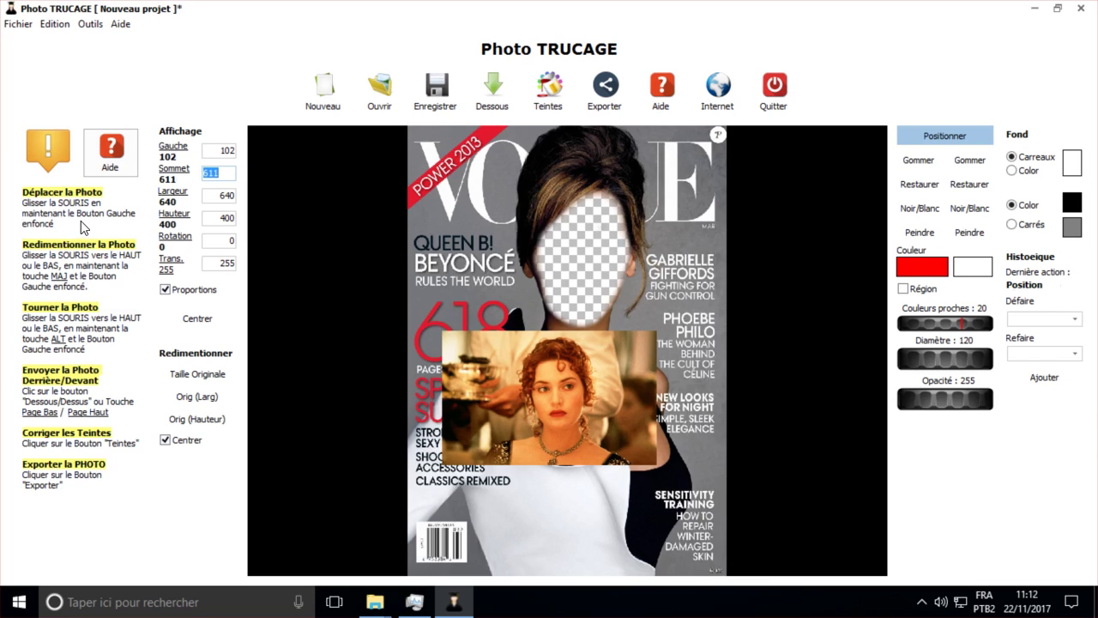
left_click_drag(554, 395, 587, 342)
double_click(228, 153)
key("Tab")
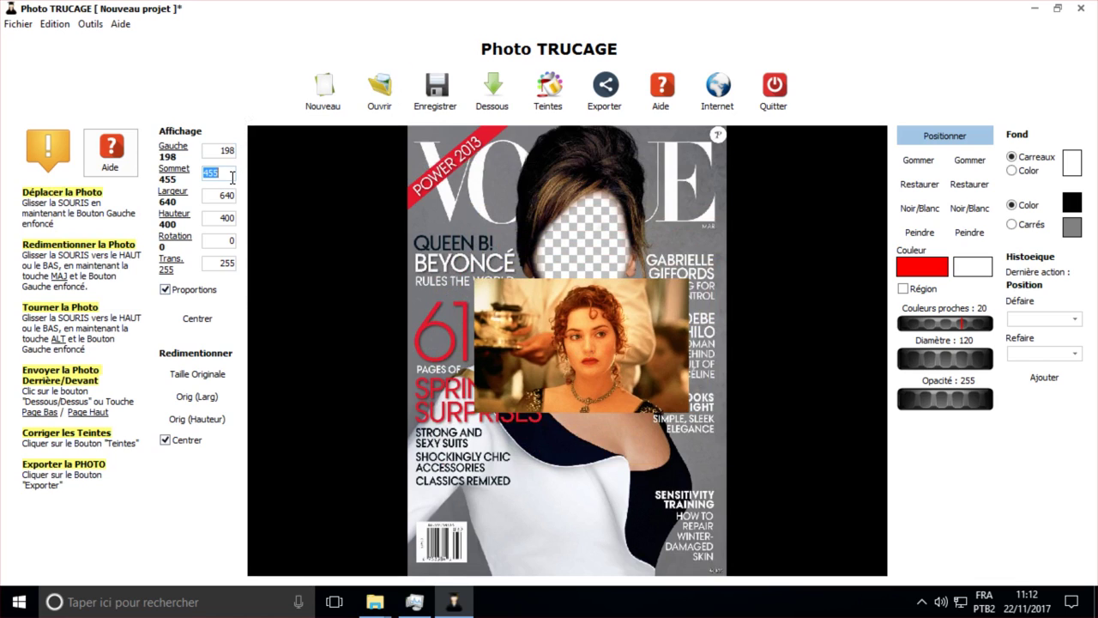
double_click(228, 152)
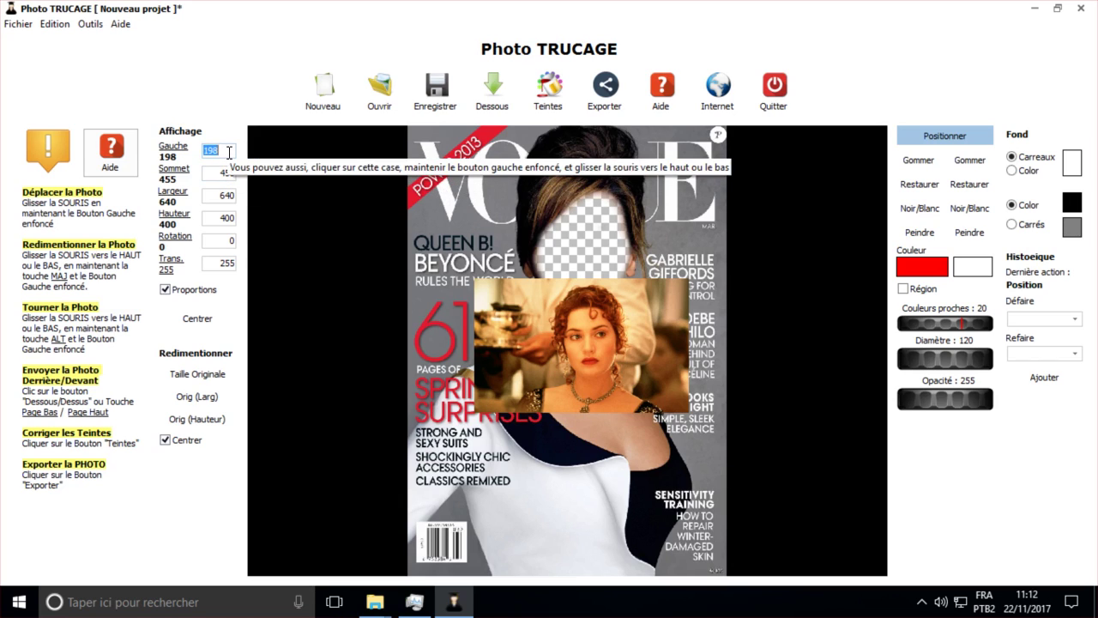
mouse_move(229, 151)
left_mouse_down()
mouse_move(237, 86)
mouse_move(245, 146)
mouse_move(228, 174)
mouse_move(222, 82)
mouse_move(231, 190)
mouse_move(221, 148)
left_mouse_up()
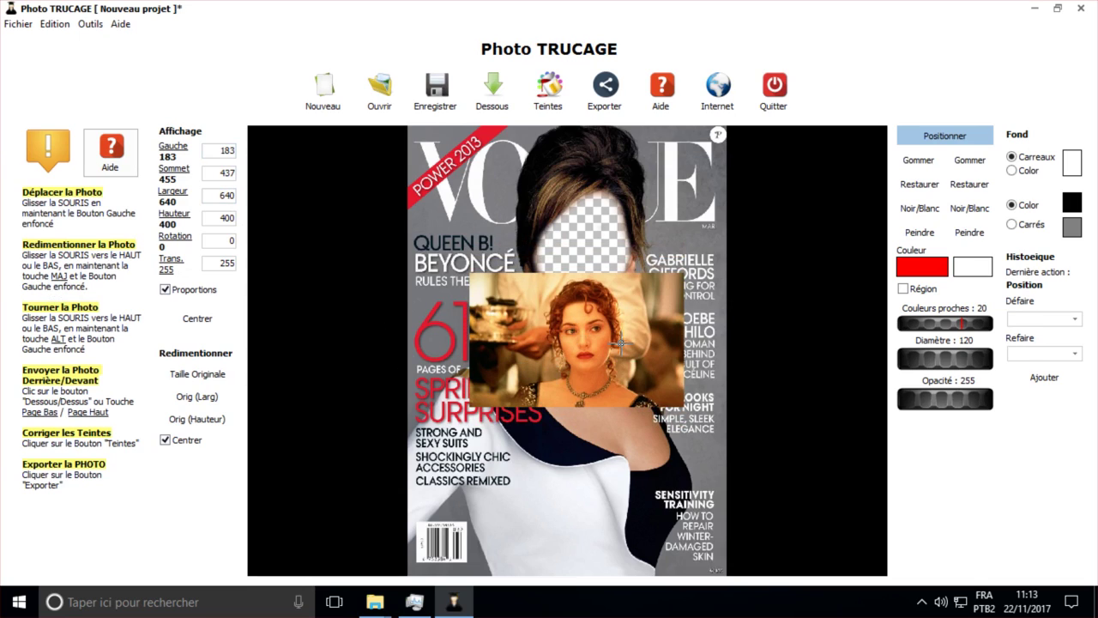
Enlarge the portrait photo proportionally to about 854 × 534, then reduce its Largeur to 730
left_click_drag(649, 393, 610, 453)
double_click(211, 196)
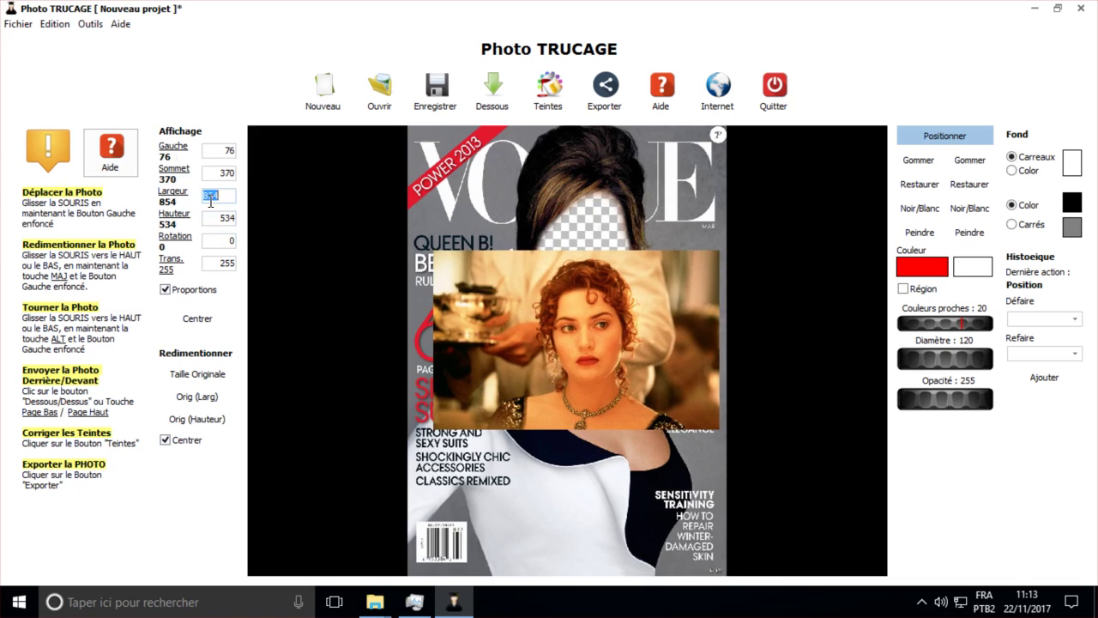
double_click(219, 219)
double_click(222, 194)
type("841")
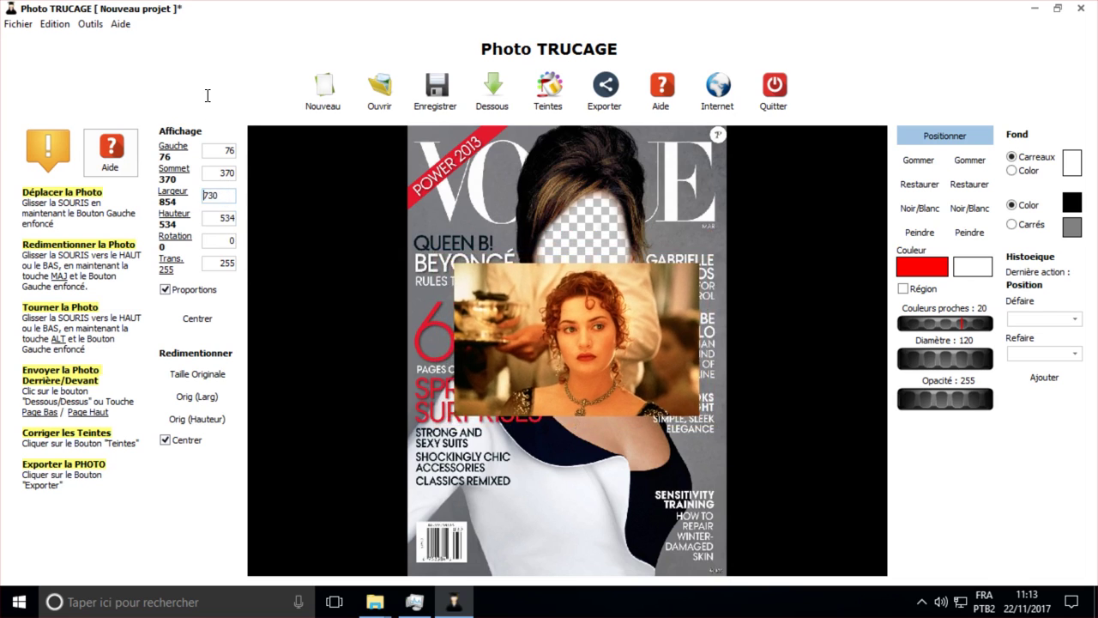
Set the portrait photo's Largeur to 808, then its Hauteur to 460, keeping the proportions locked
key("BackSpace")
key("BackSpace")
key("BackSpace")
type("808")
double_click(219, 219)
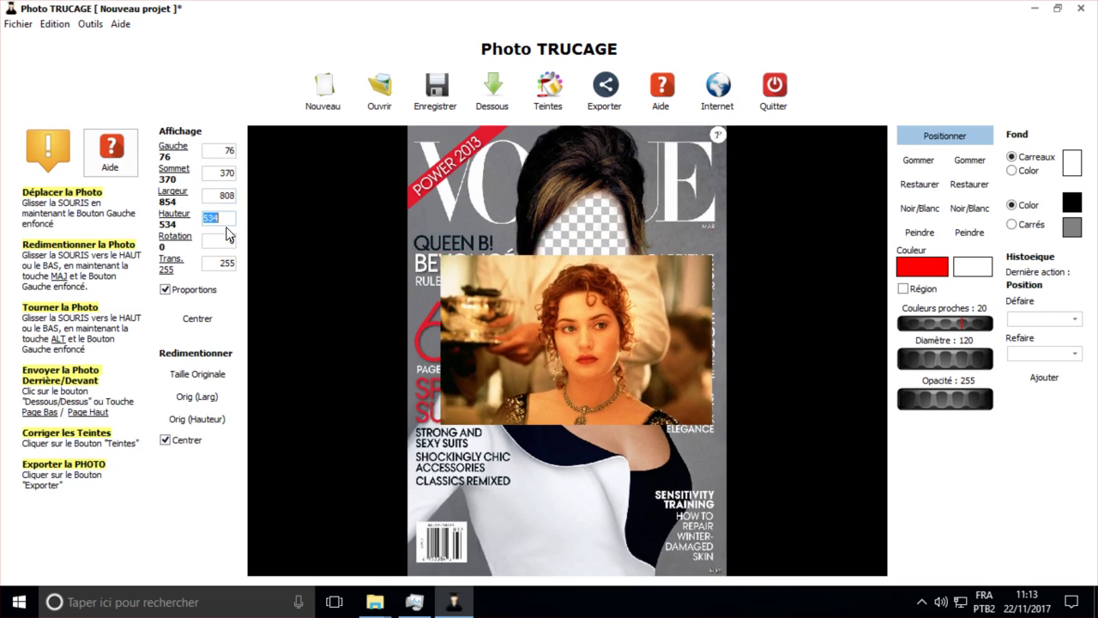
left_click_drag(224, 219, 209, 151)
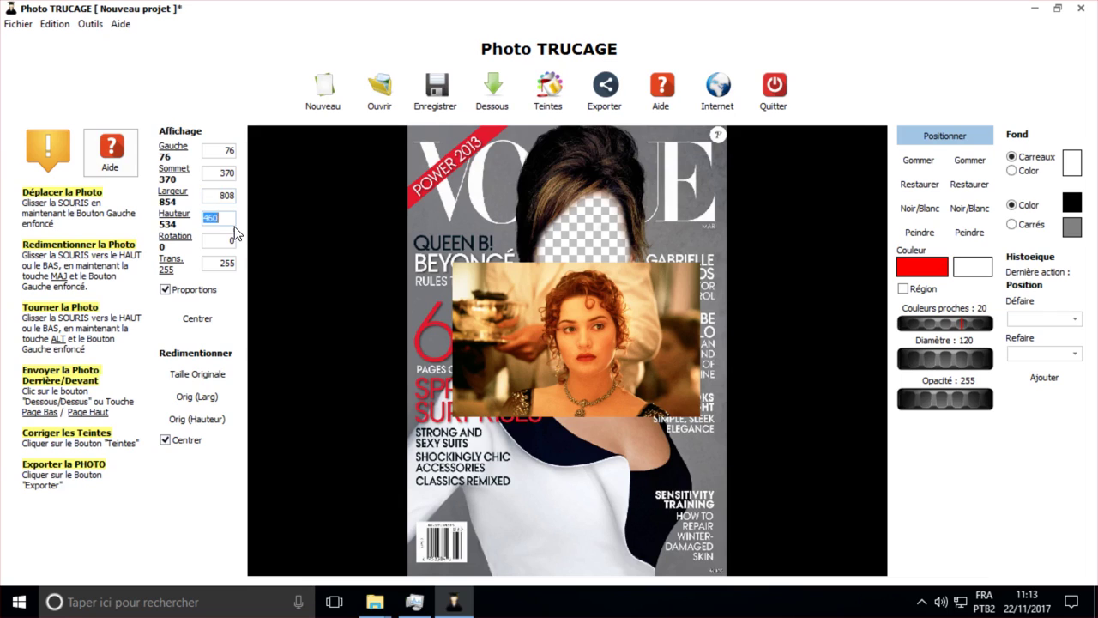
Turn off proportional resizing and set the portrait photo's Largeur to 709 and Hauteur to 401
left_click(166, 290)
left_click(226, 198)
scroll(227, 199, "down", 10)
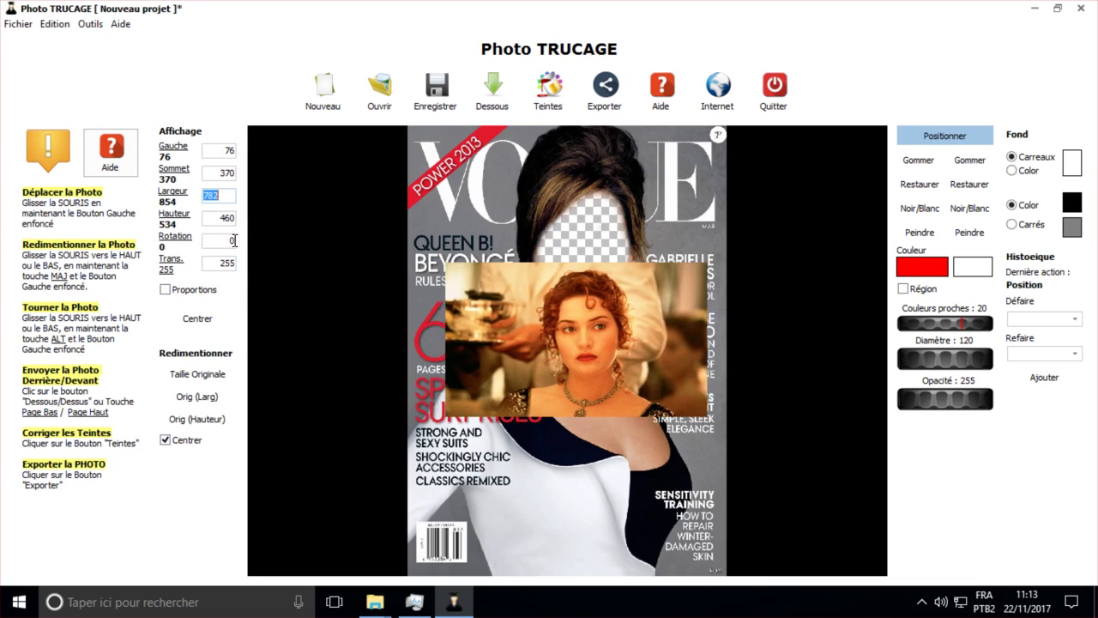
left_click(233, 172)
scroll(232, 217, "down", 6)
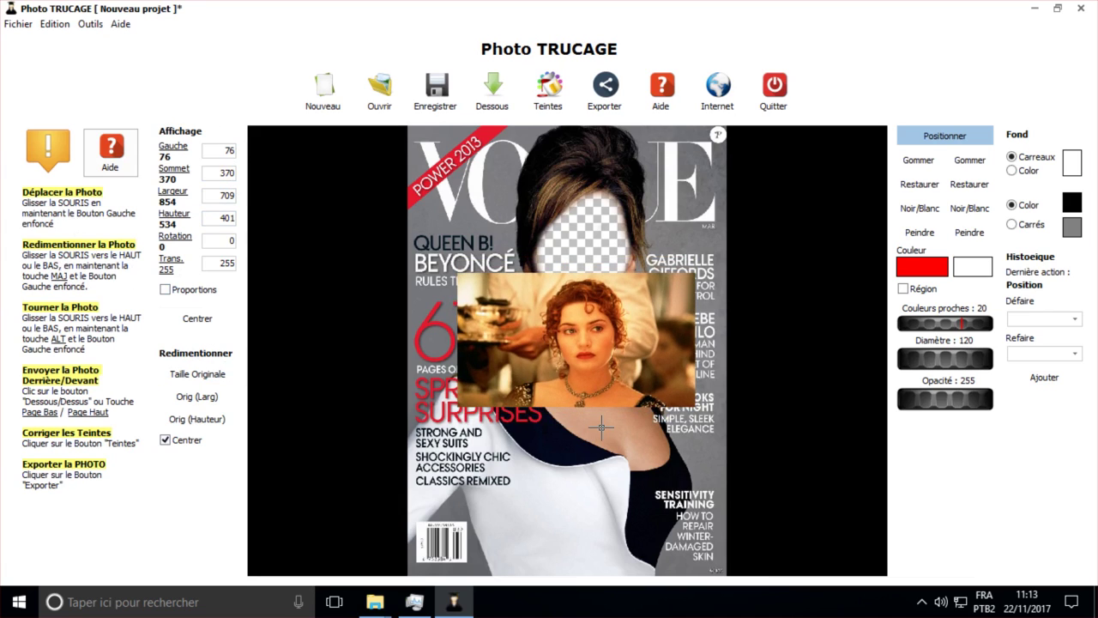
Squash the portrait photo to about 586 × 210, then restore its original size and proportional resizing
left_click_drag(598, 425, 567, 351, "shift")
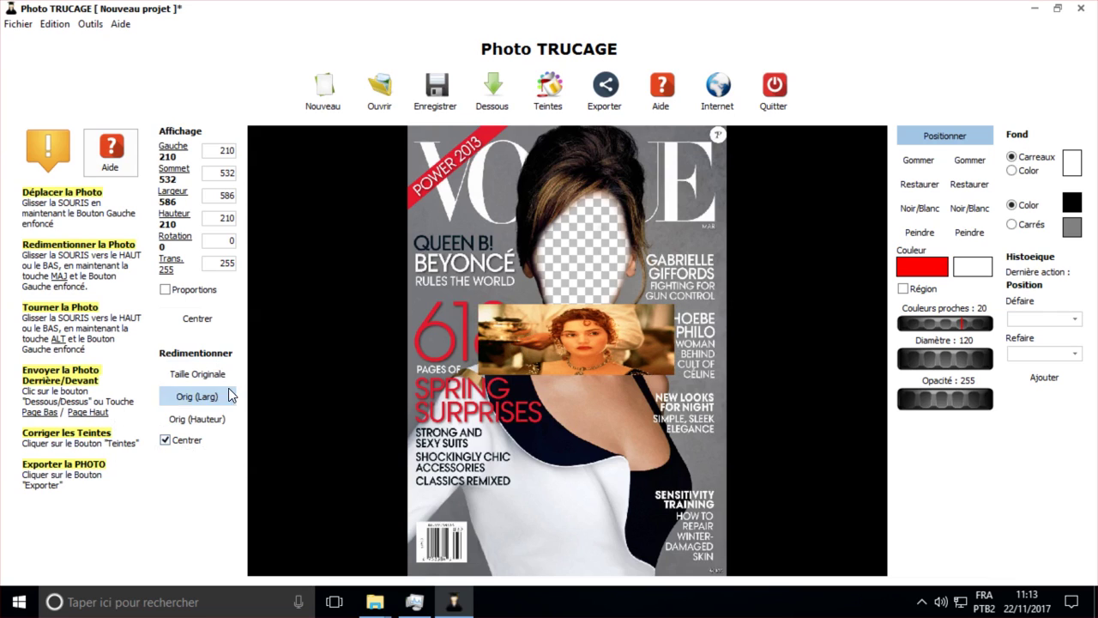
left_click(207, 378)
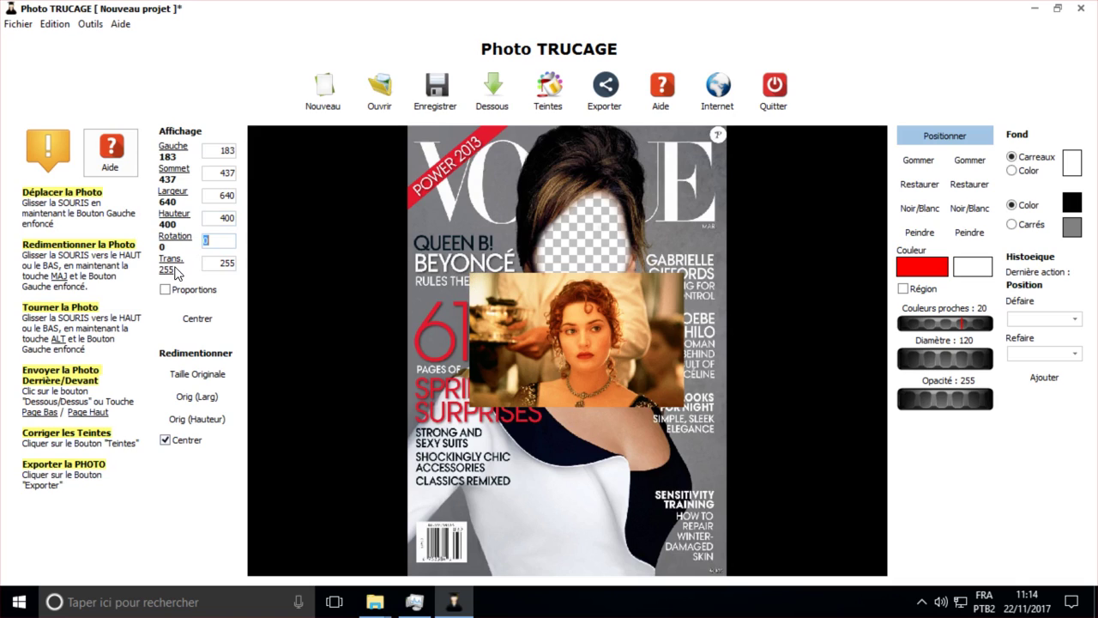
left_click(165, 291)
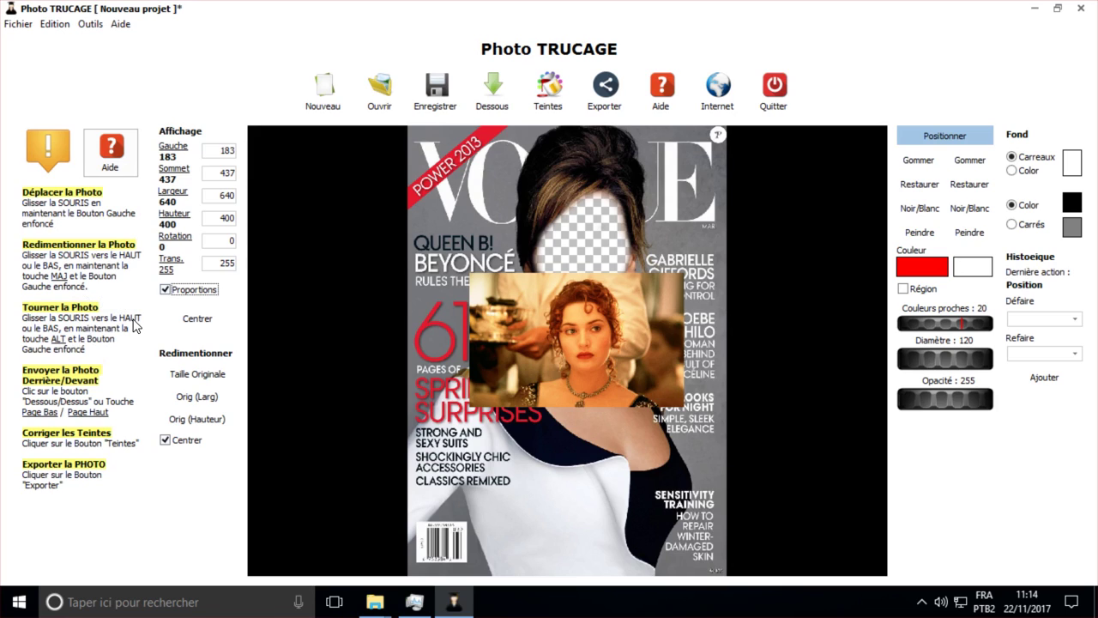
Try tilting the portrait photo, then reset its Rotation to 0
left_click(185, 324)
left_click_drag(647, 362, 597, 330)
left_click(230, 243)
left_click(228, 243)
left_click(224, 243)
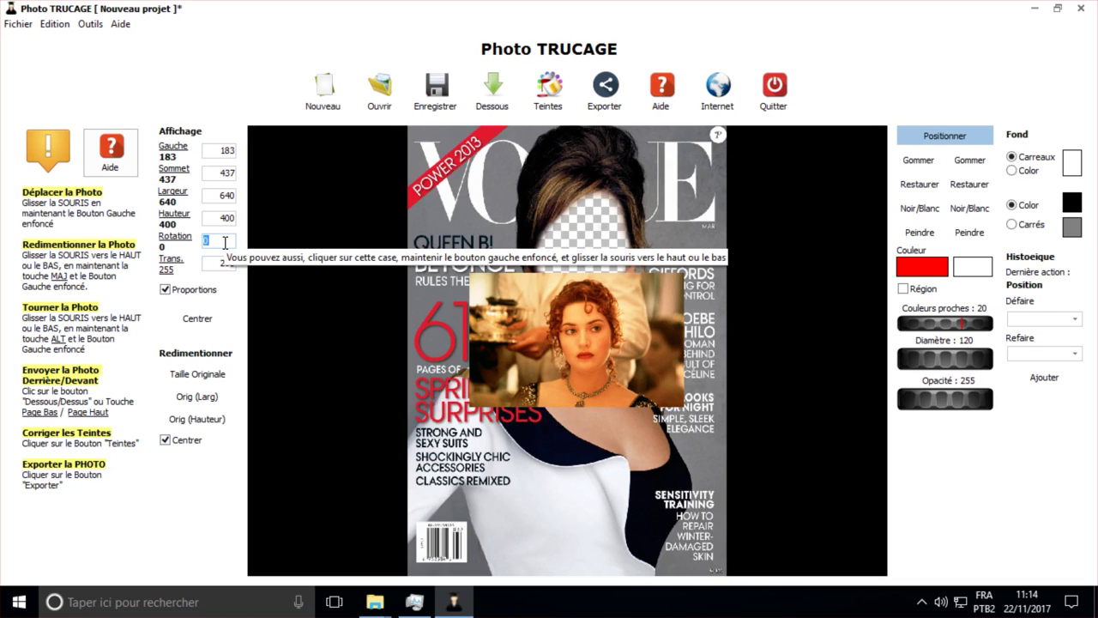
left_click_drag(225, 243, 229, 246)
left_click(229, 245)
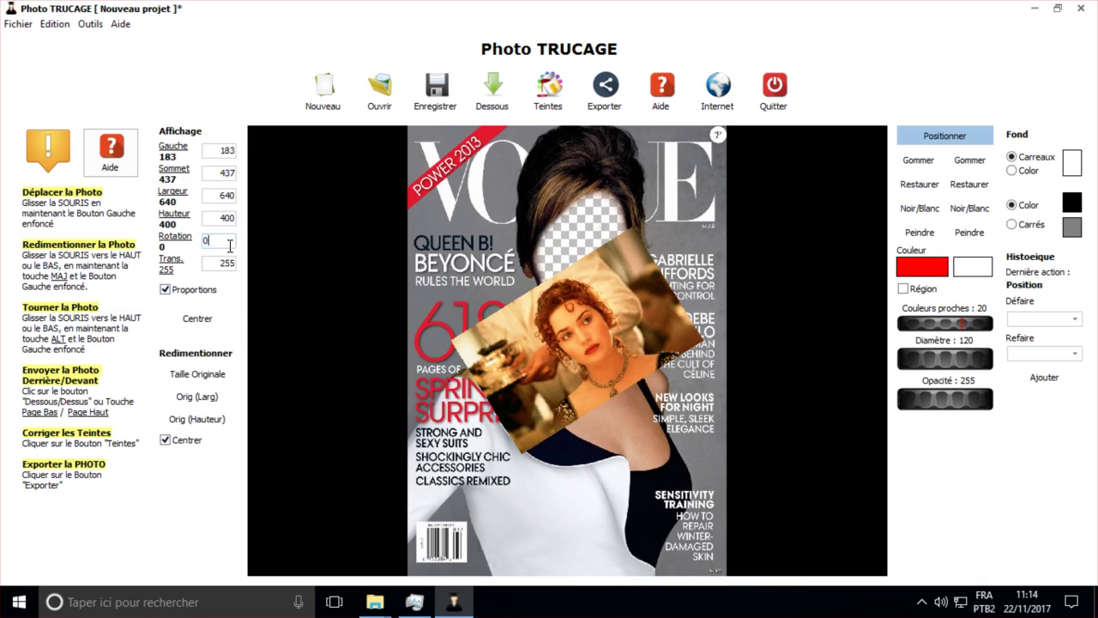
type("0")
key("Return")
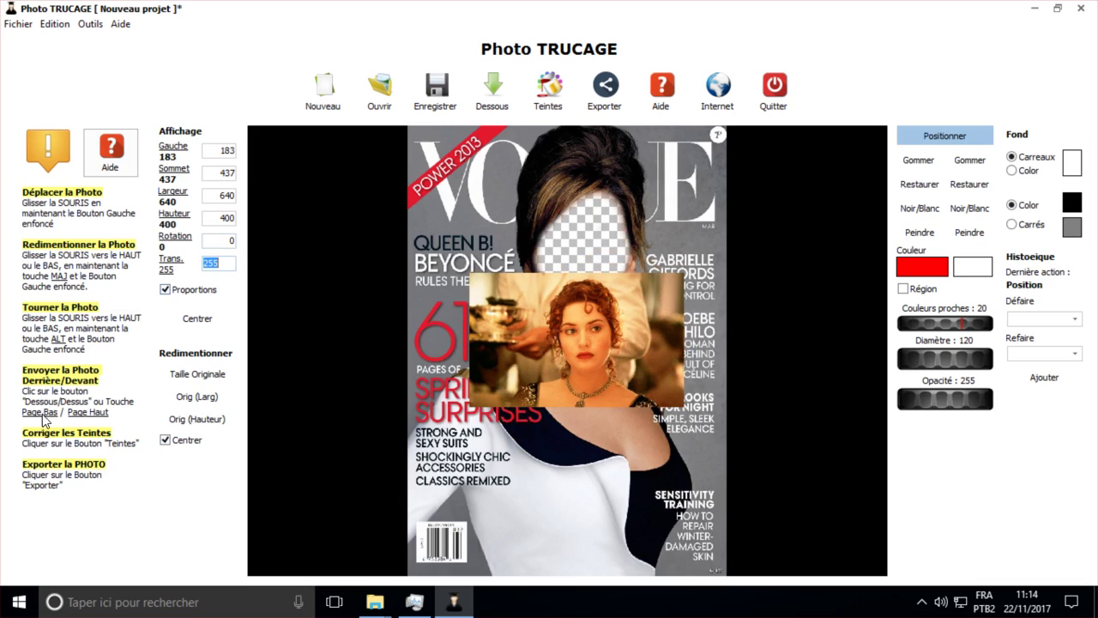
Move the portrait photo up over the cover's face cutout, to about Gauche 203 and Sommet 159
left_click(524, 398)
left_click_drag(595, 355, 613, 257)
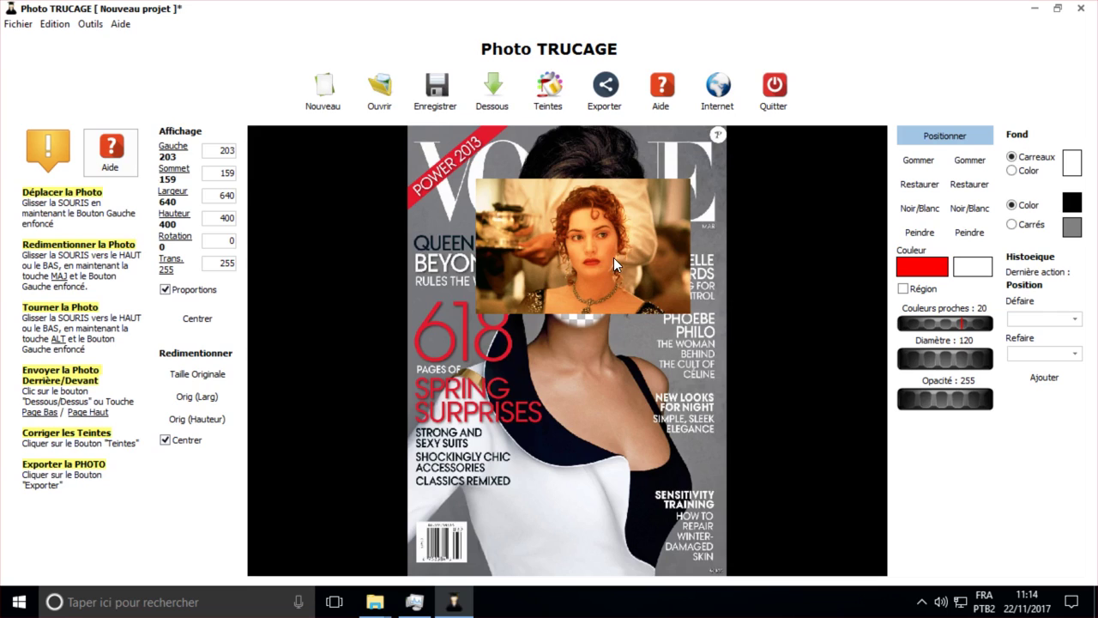
Send the portrait photo beneath the cover and bring it back on top, twice
left_click(494, 93)
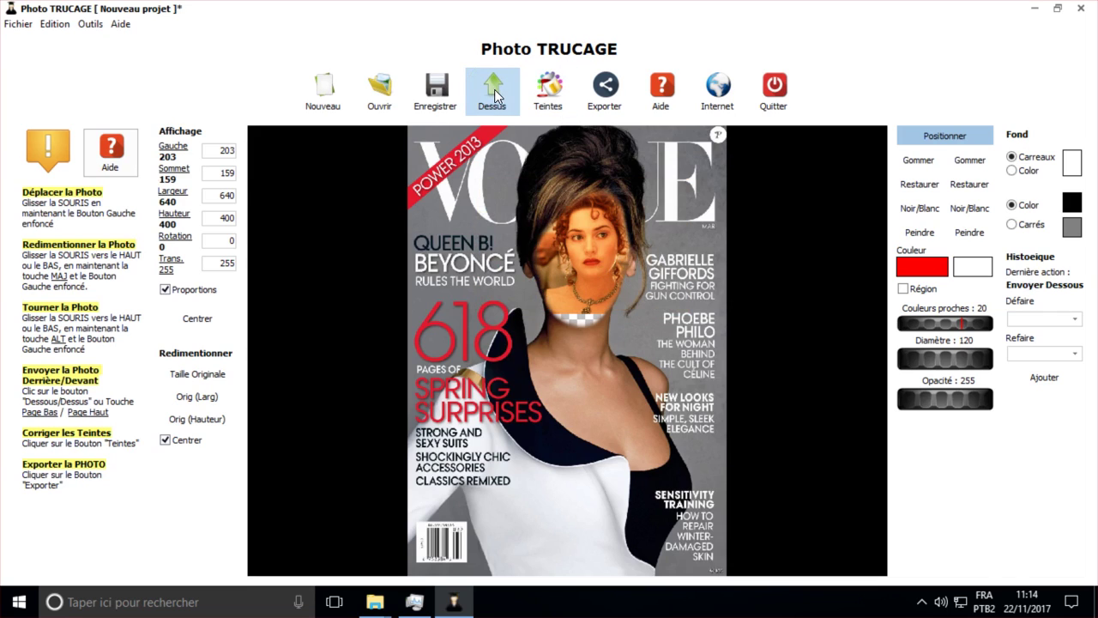
left_click(494, 89)
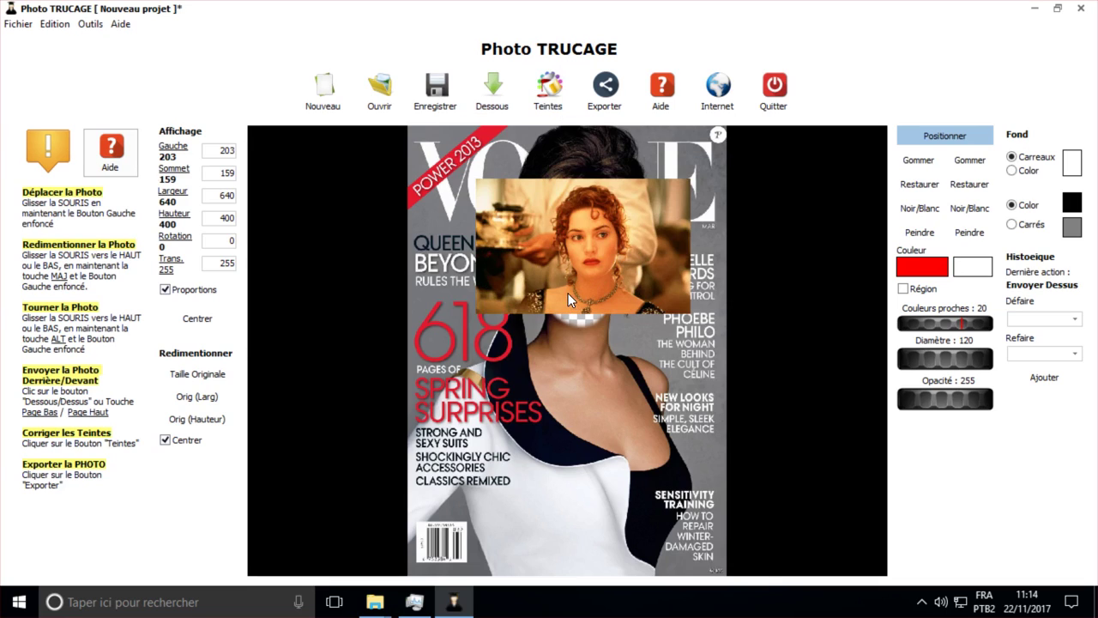
key("Page_Down")
key("Page_Up")
Enlarge the portrait photo over the face cutout to about 937 × 586 and send it beneath the cover
left_click_drag(566, 267, 558, 280)
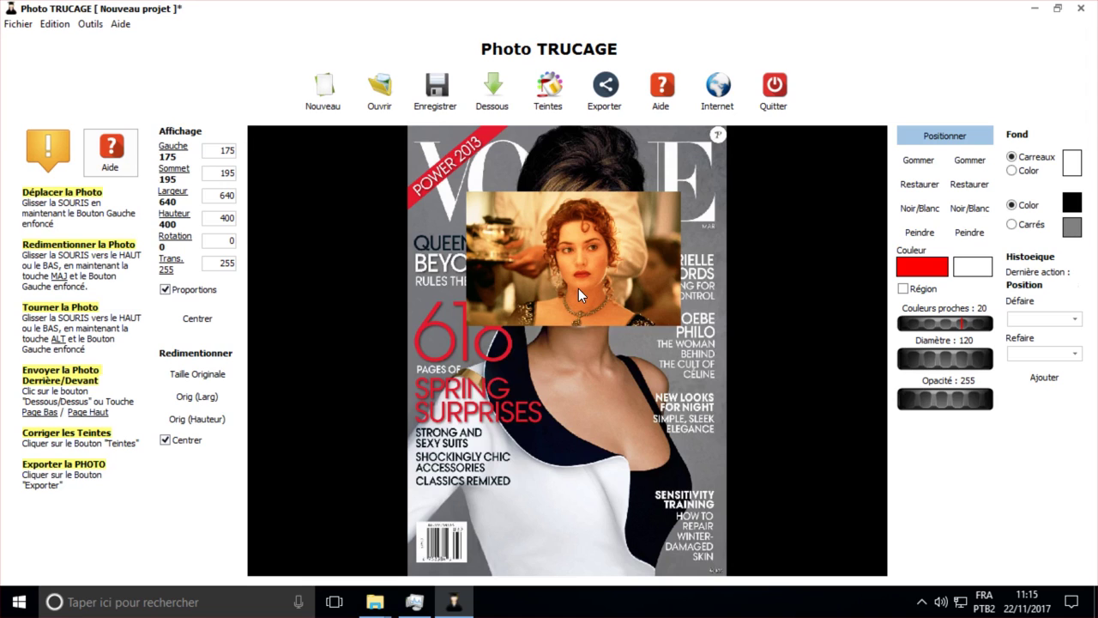
left_click_drag(584, 280, 578, 380)
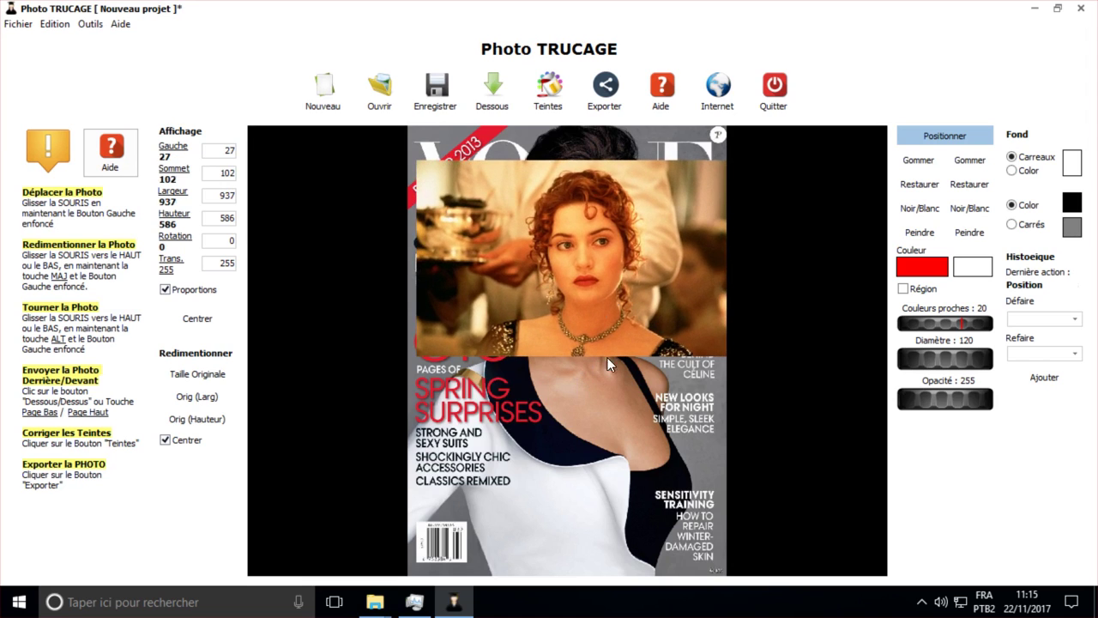
left_click(492, 86)
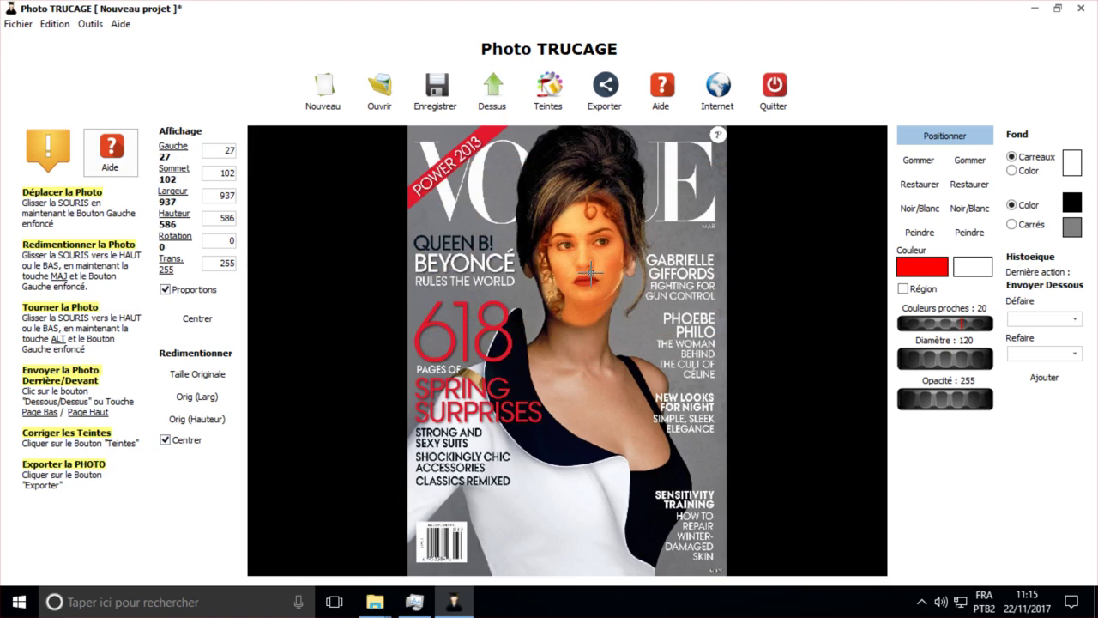
Fit the face into the cover's cutout by sizing the photo to about 1124 × 703 at Gauche -92, Sommet 80
left_click_drag(590, 273, 572, 301)
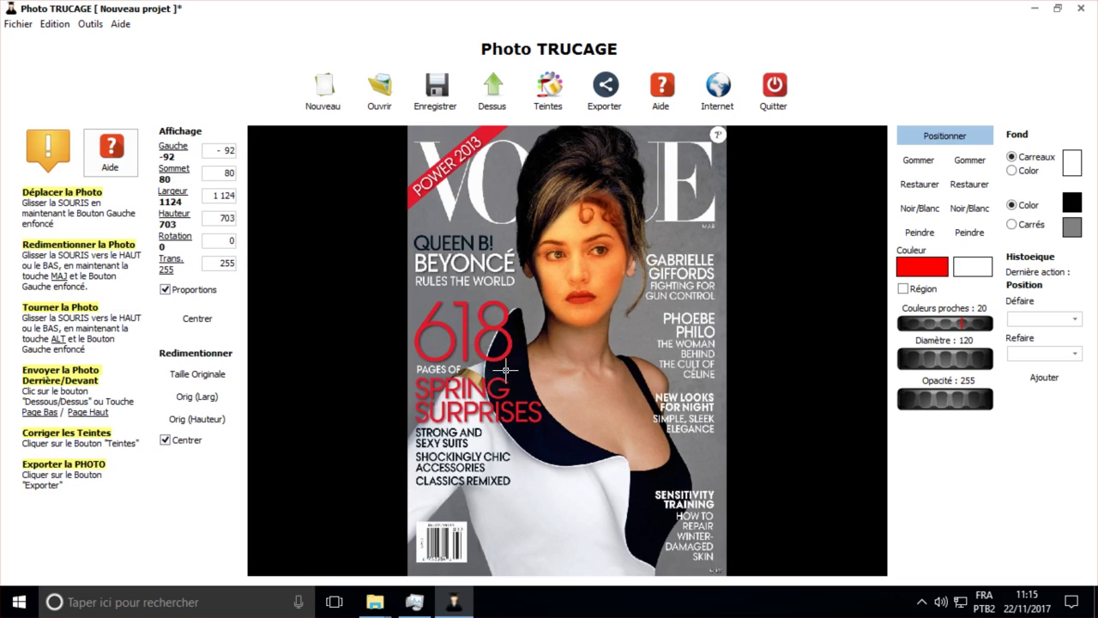
left_click(221, 198)
left_click(224, 177)
Open the Teintes correction for the portrait photo and lower the red channel's Lumière to -100
left_click(547, 86)
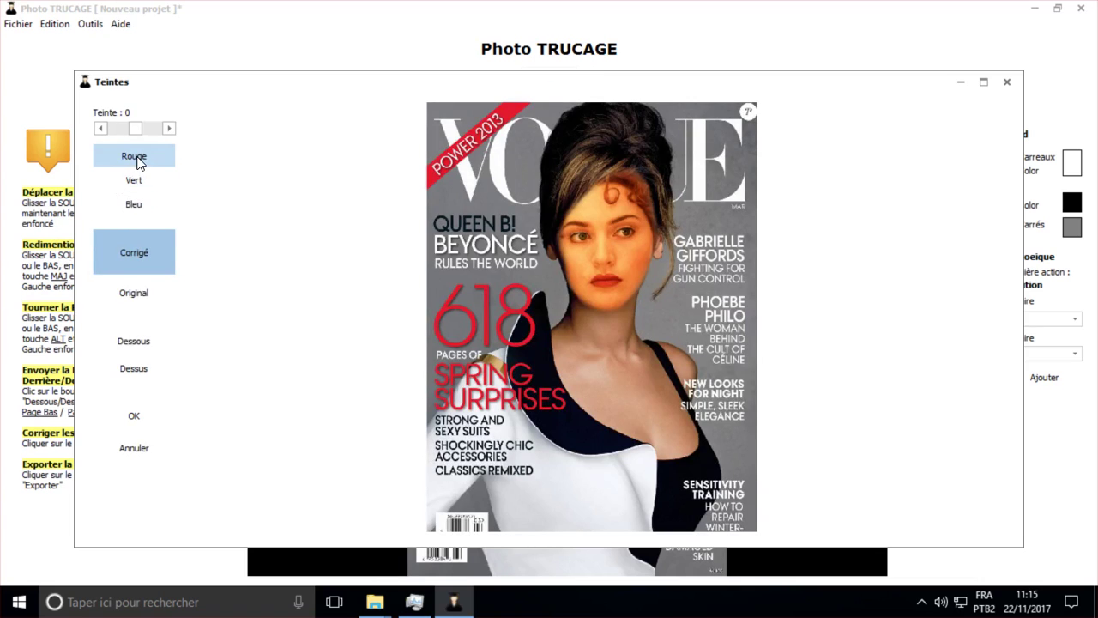
left_click(139, 160)
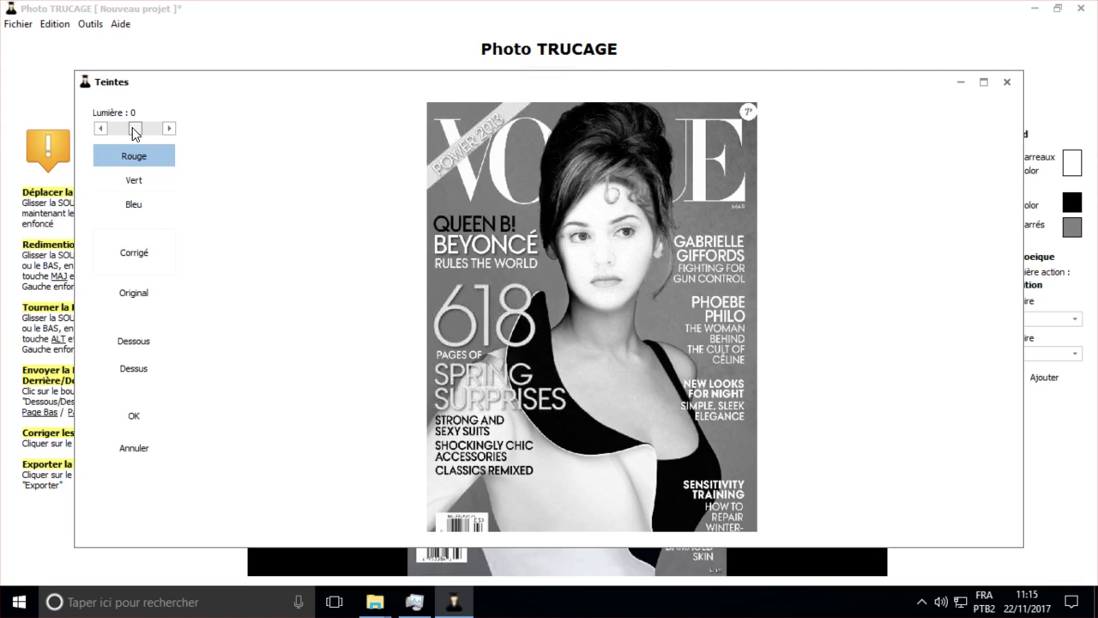
left_click_drag(131, 128, 125, 129)
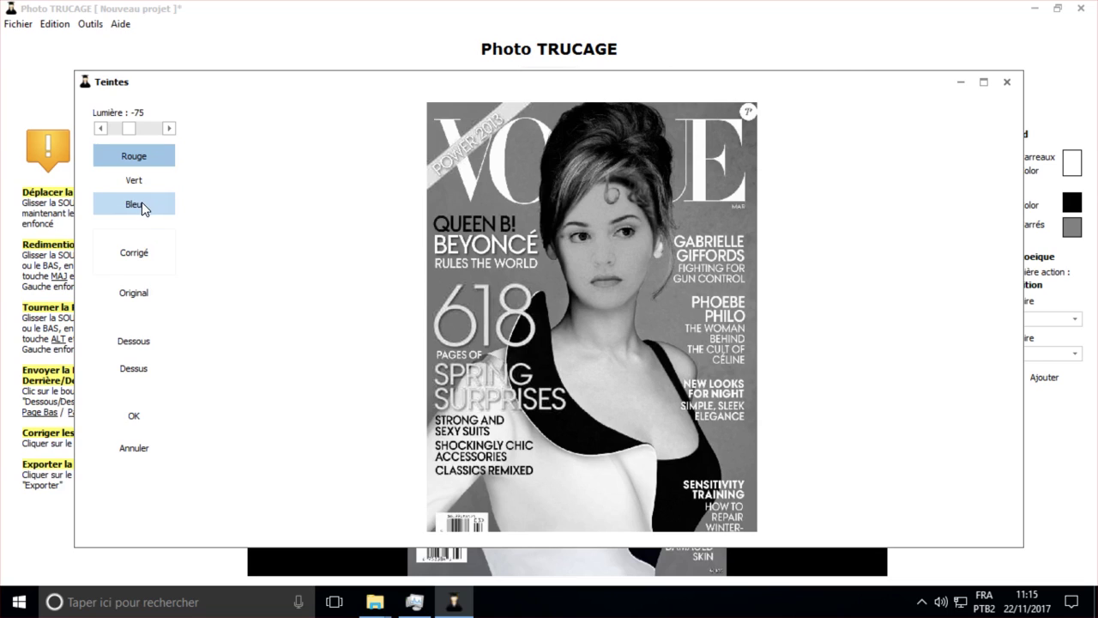
scroll(115, 214, "down", 5)
scroll(115, 219, "up", 3)
scroll(114, 227, "up", 7)
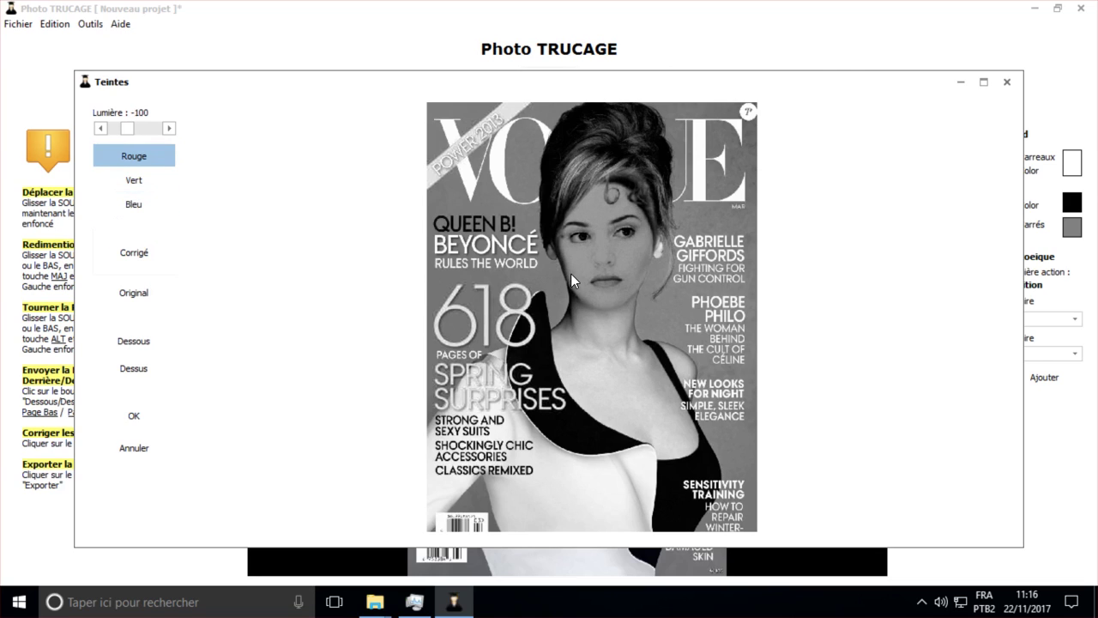
scroll(571, 271, "up", 2)
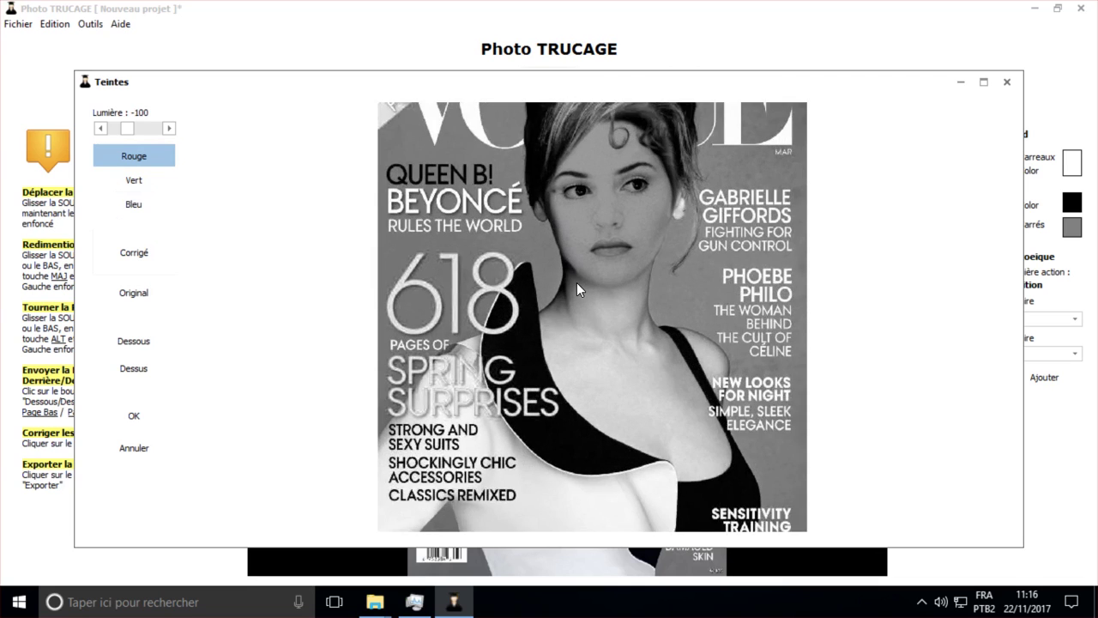
scroll(575, 283, "up", 2)
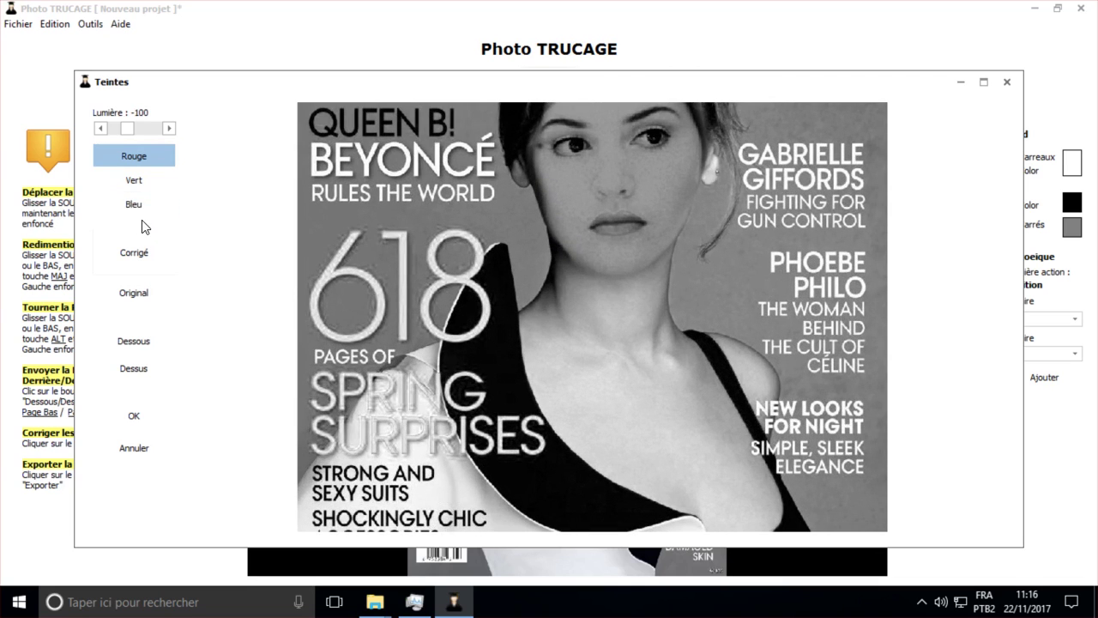
Set the red channel's Lumière to -65, judging the face against the cover's neck tone
scroll(133, 221, "down", 4)
scroll(128, 221, "up", 5)
left_click_drag(576, 199, 592, 307)
scroll(141, 184, "down", 3)
scroll(142, 187, "down", 4)
scroll(142, 186, "down", 1)
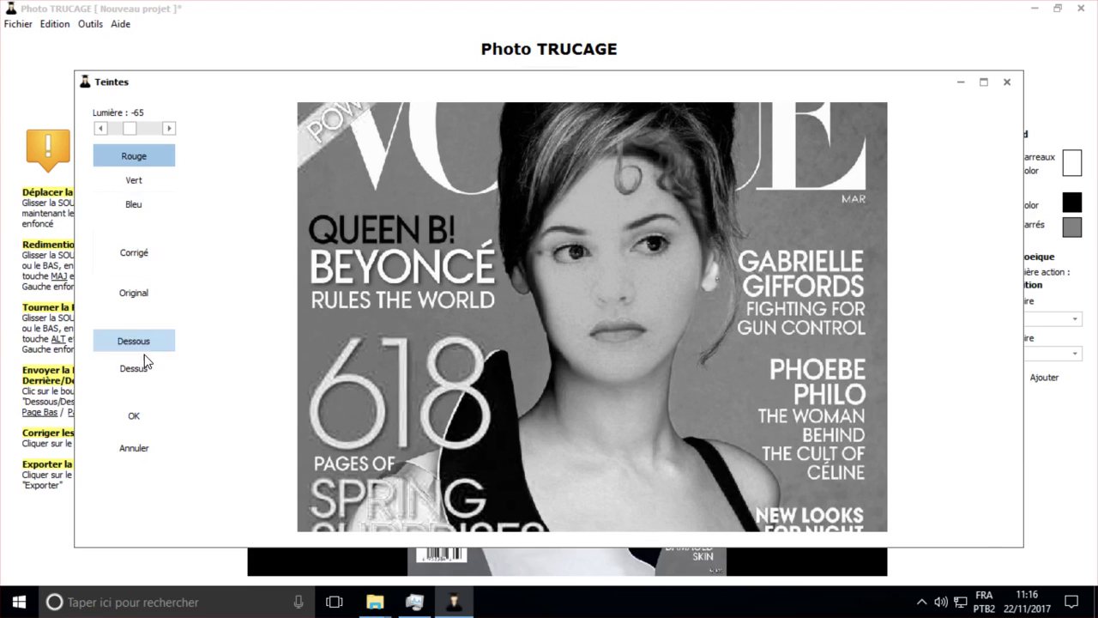
Compare the colour-corrected preview of the face with the original colours
left_click(133, 256)
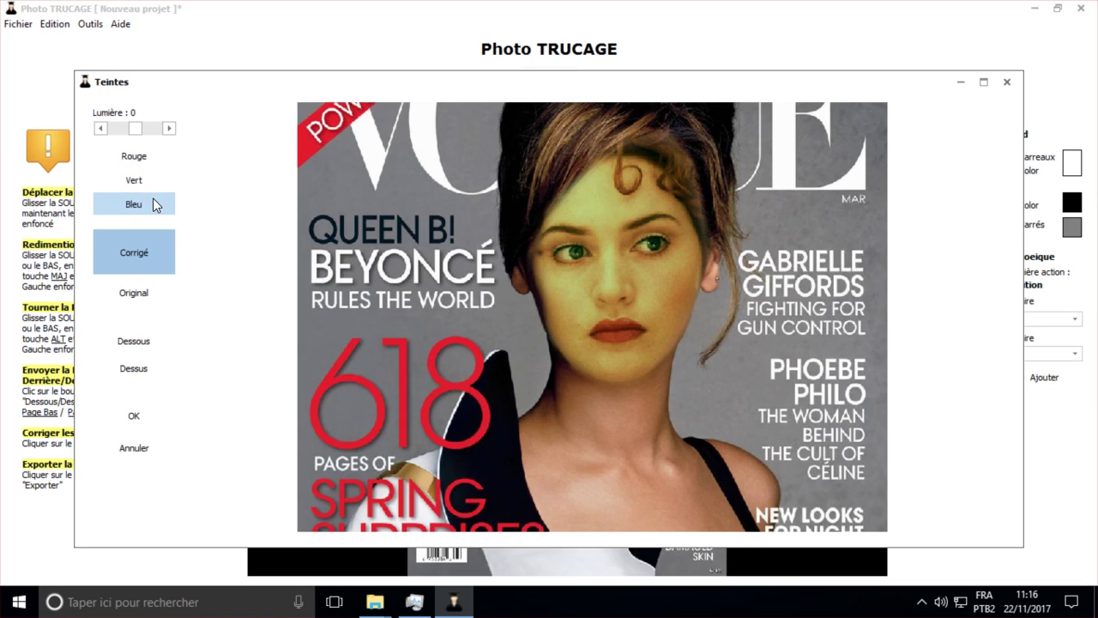
left_click(174, 304)
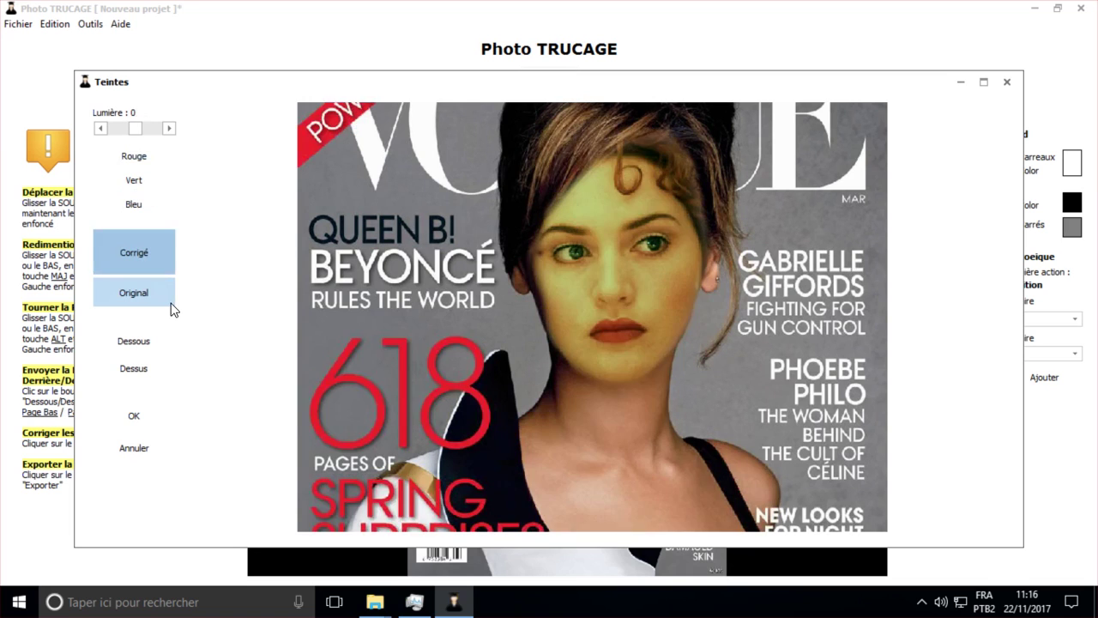
left_click(163, 292)
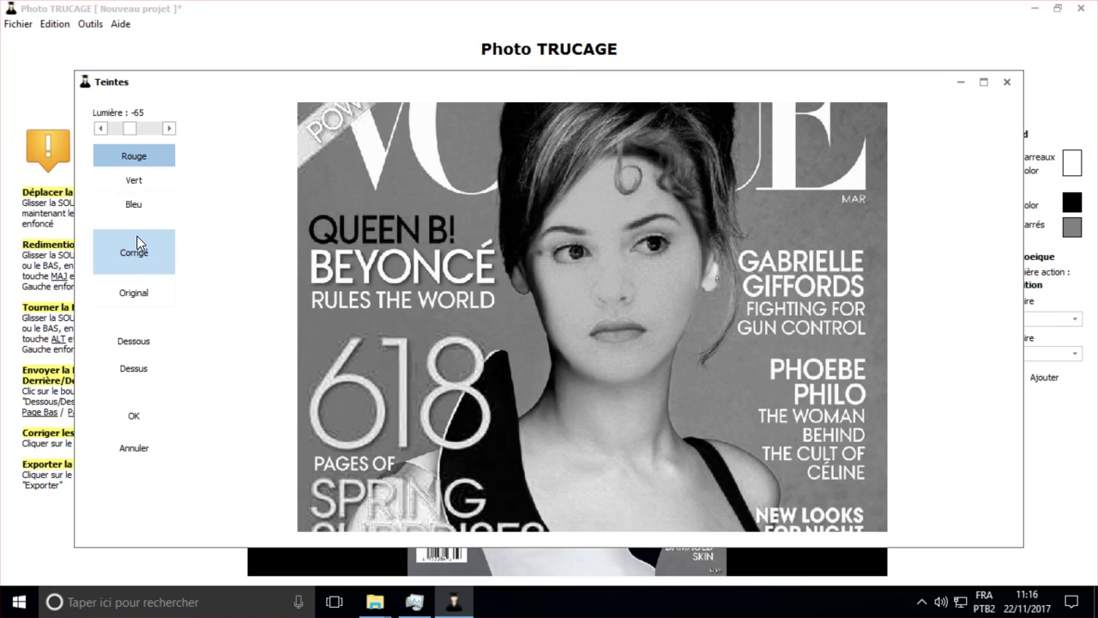
View the blue channel (Bleu) of the composite, then switch back to the green channel (Vert)
key("Down")
key("Down")
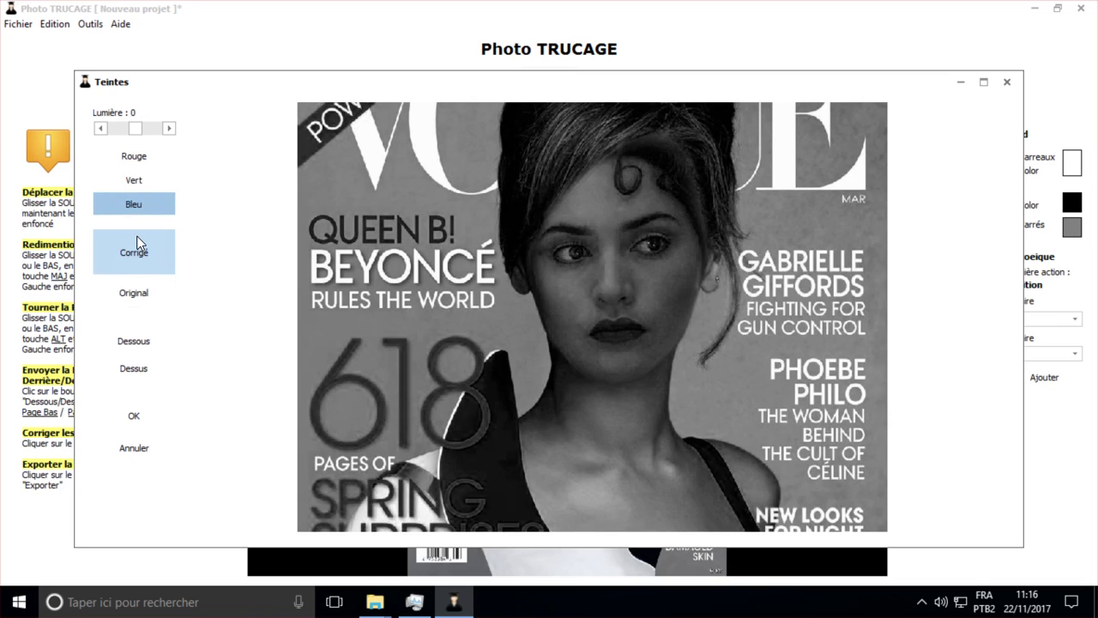
key("Up")
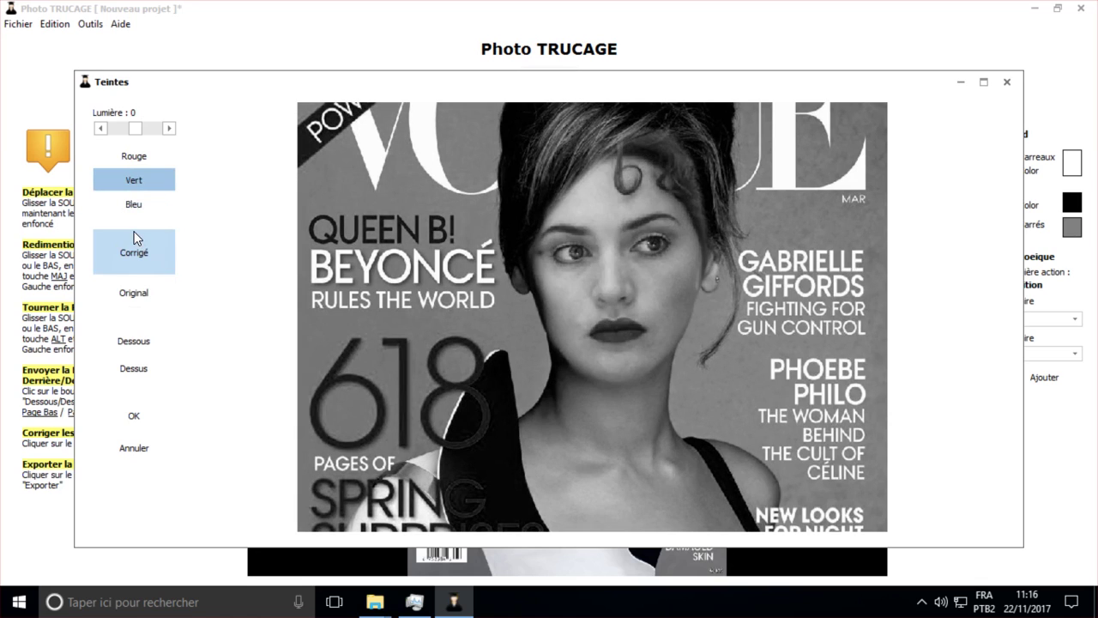
Set the green channel's Lumière to -15 and check the face's colours in the corrected preview
key("Left")
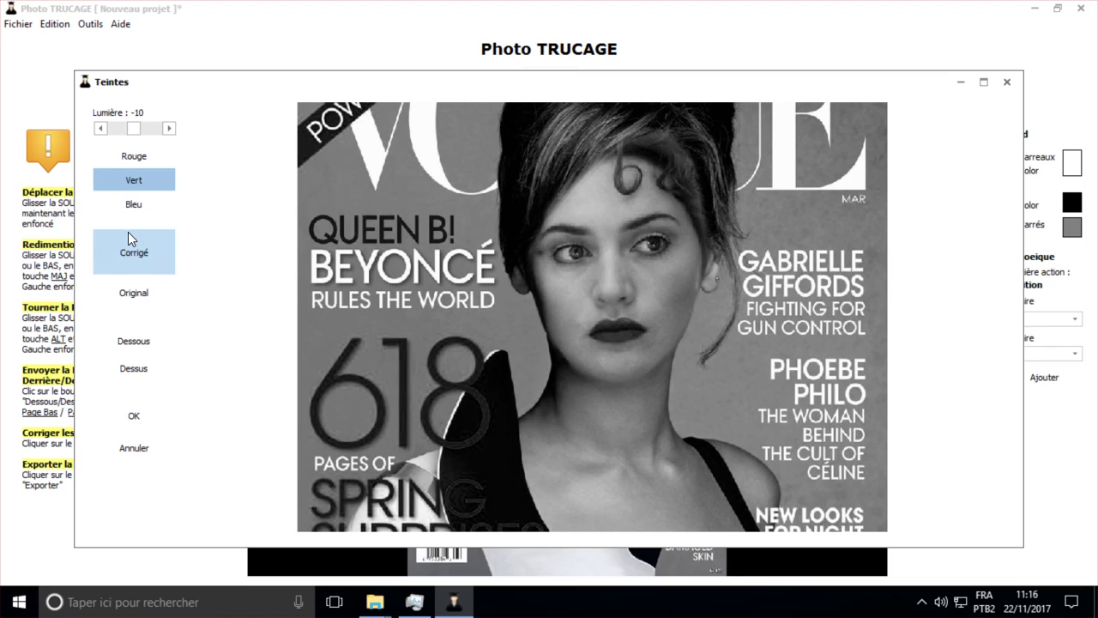
key("Right")
key("Left")
key("Left")
left_click(122, 245)
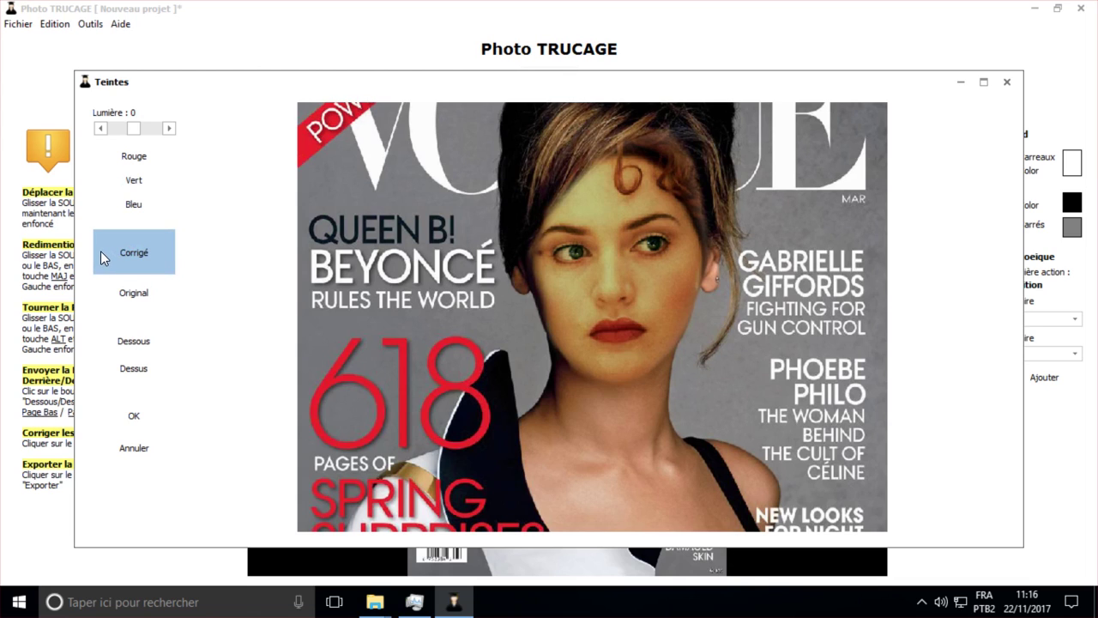
left_click(100, 250)
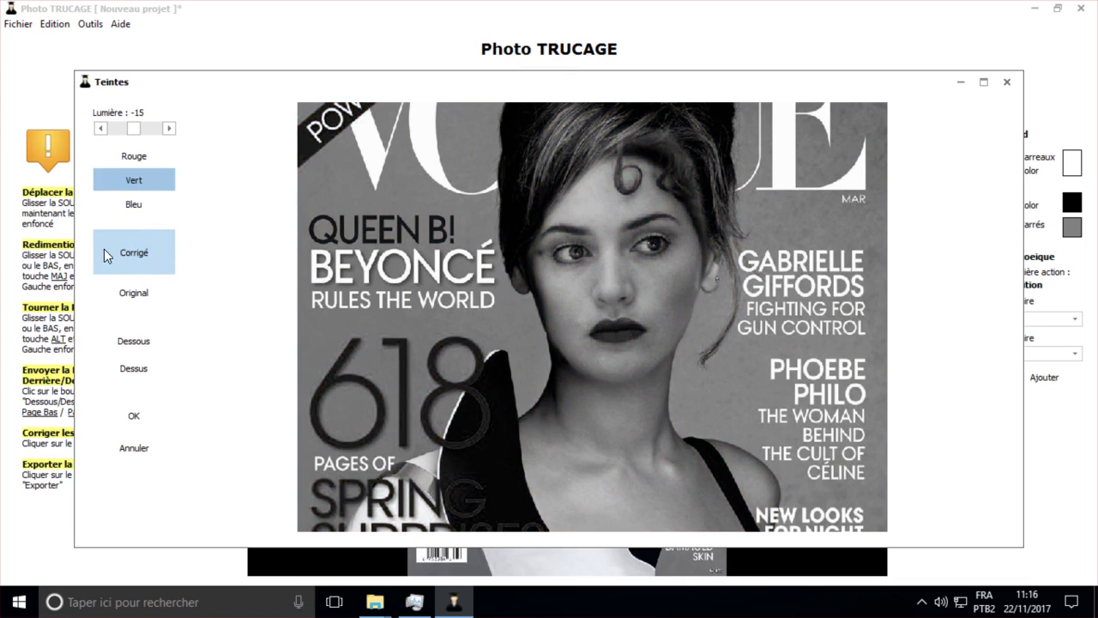
Set the blue channel's Lumière to 35 and check the result in the corrected colour preview
left_click(144, 209)
key("Left")
key("Left")
key("Right")
key("Right")
key("Right")
key("Right")
key("Right")
key("Right")
key("Right")
key("Right")
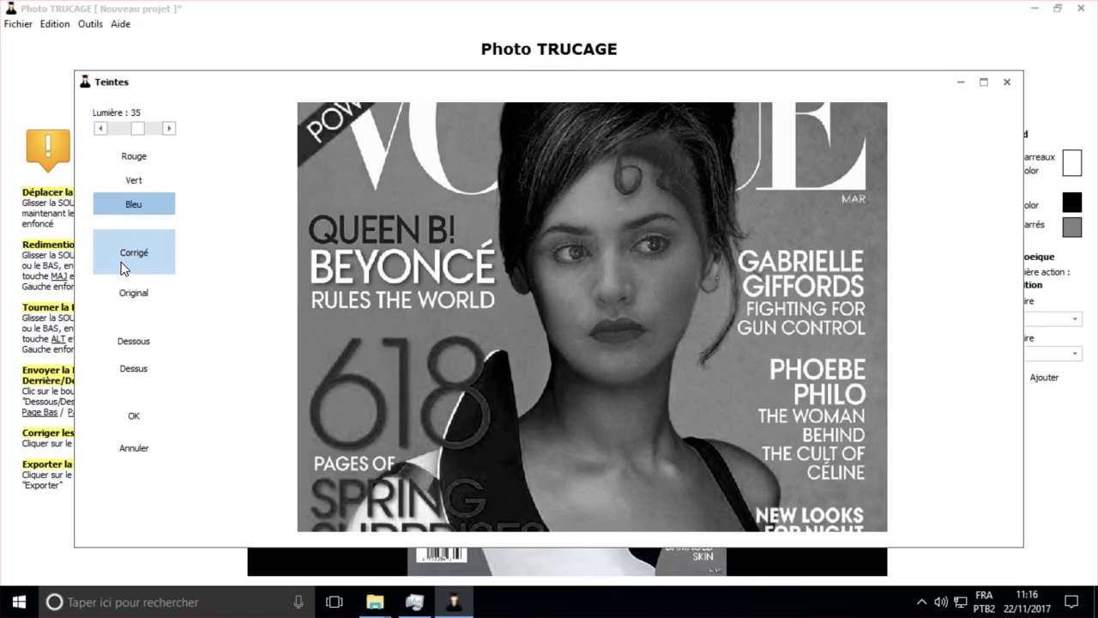
left_click(124, 269)
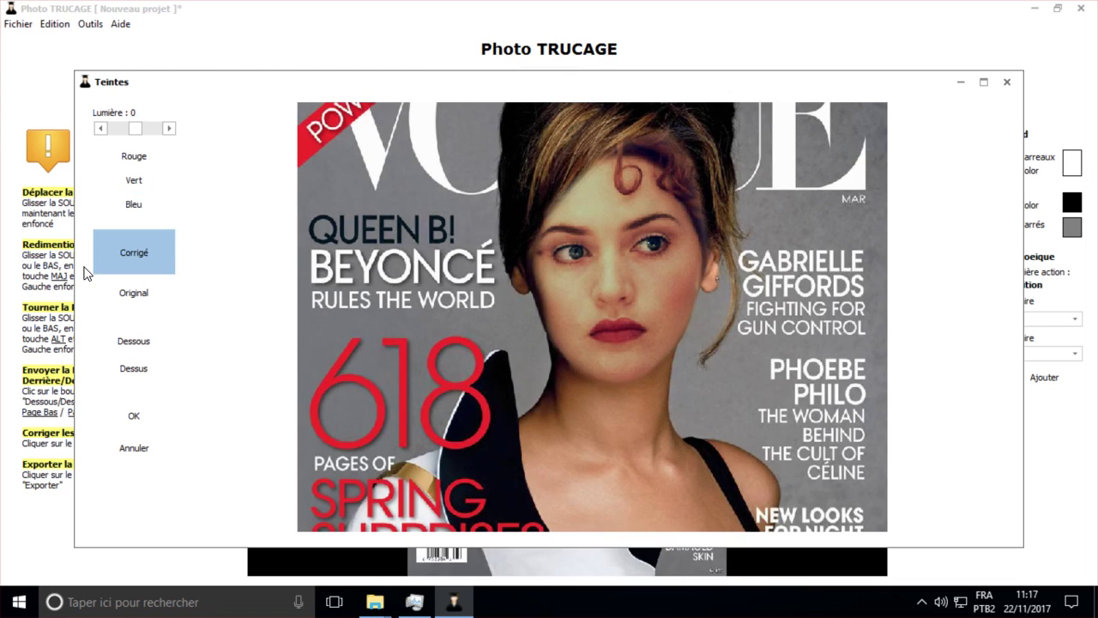
Re-examine the red channel (Rouge) of the composite against the corrected colour preview
left_click(139, 158)
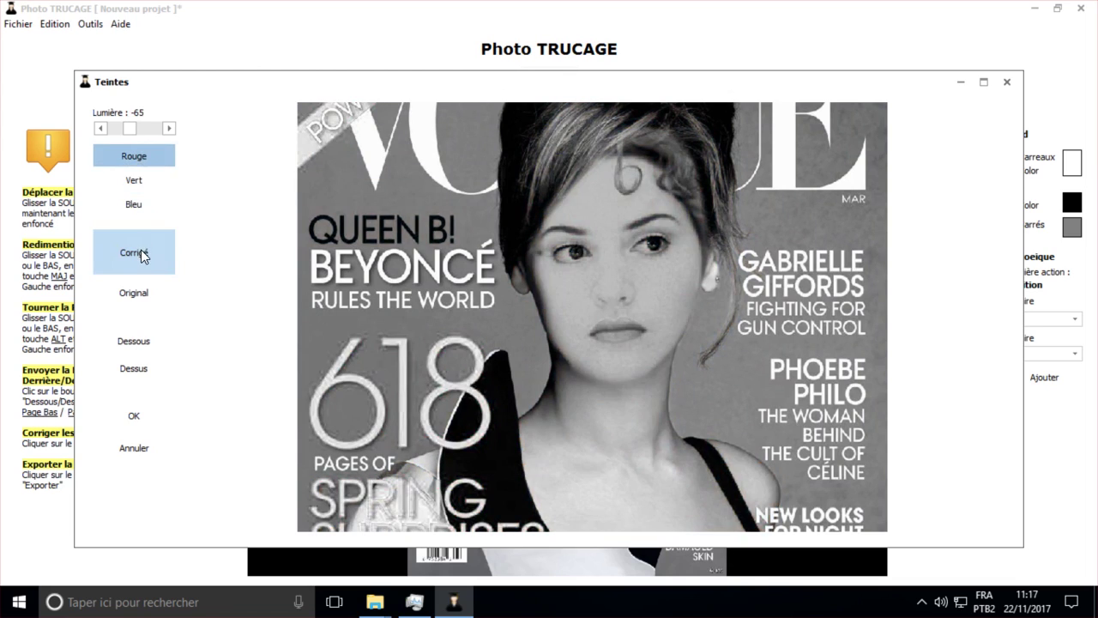
left_click(144, 256)
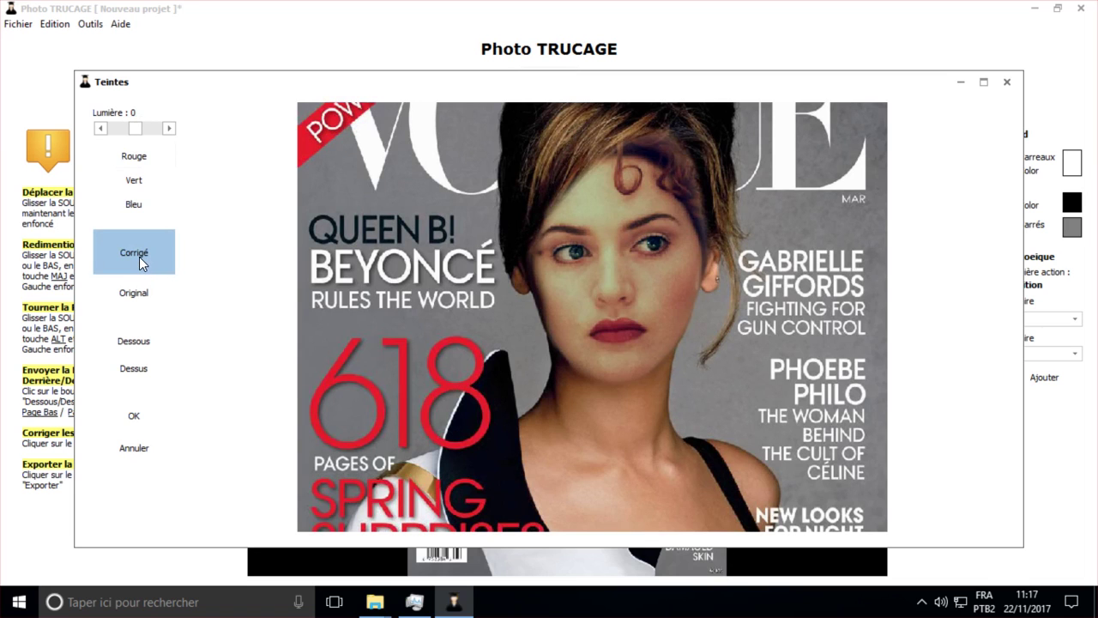
left_click(143, 160)
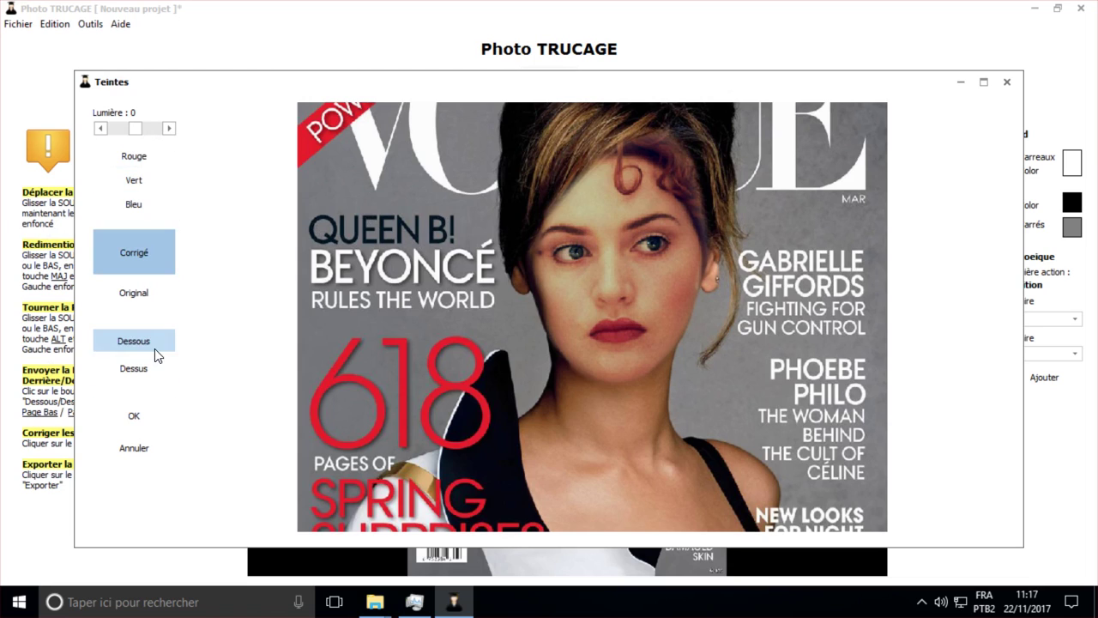
Compare the original face colours with the corrected ones and apply the tint correction to the portrait
left_click(141, 292)
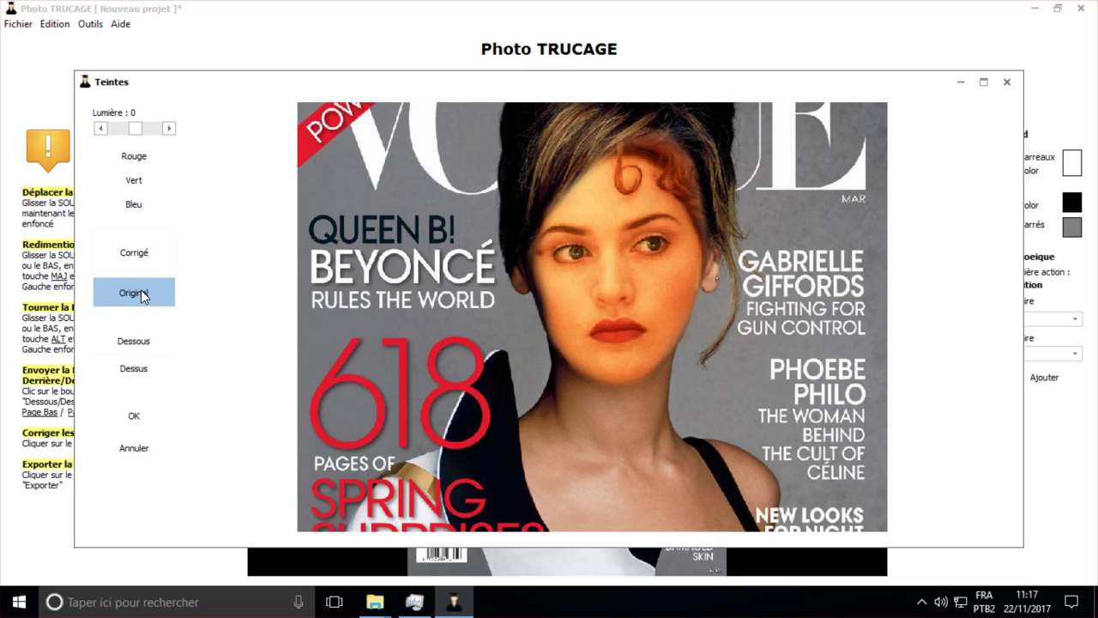
left_click(135, 254)
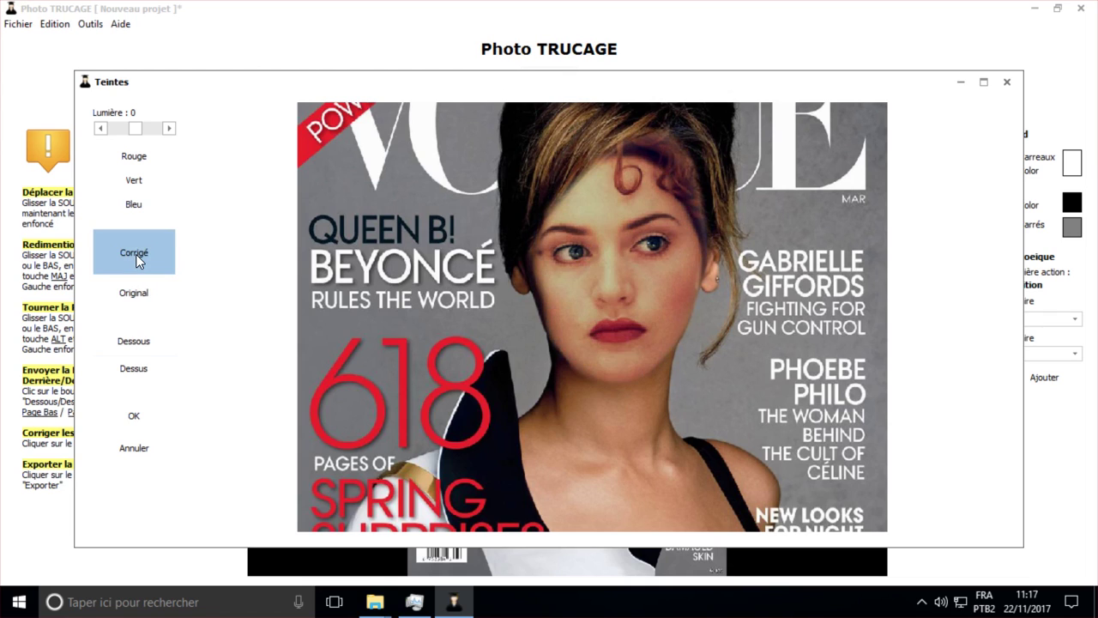
left_click(135, 417)
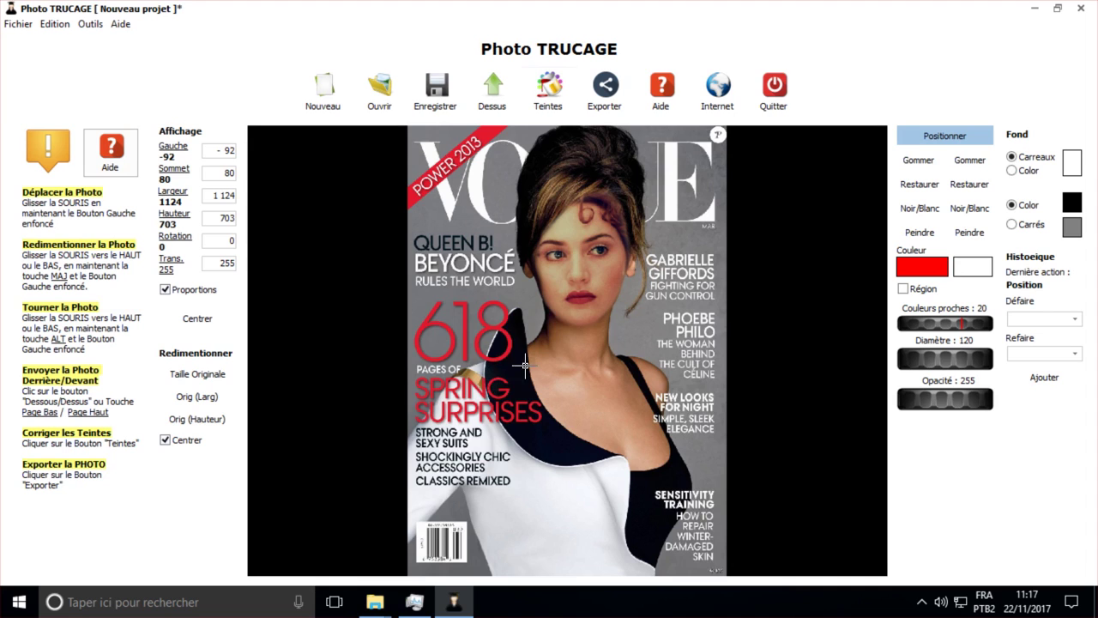
Export the finished composite to the Photos folder with the file name "Photo", keeping the type on all supported formats
left_click(603, 104)
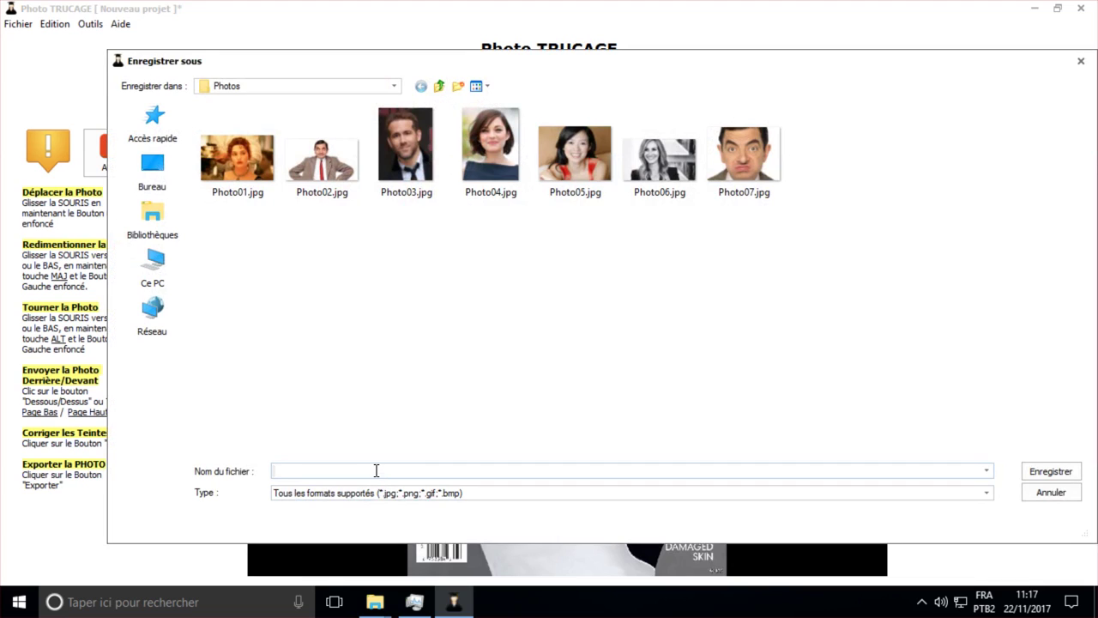
type("Photo")
key("Escape")
left_click(530, 493)
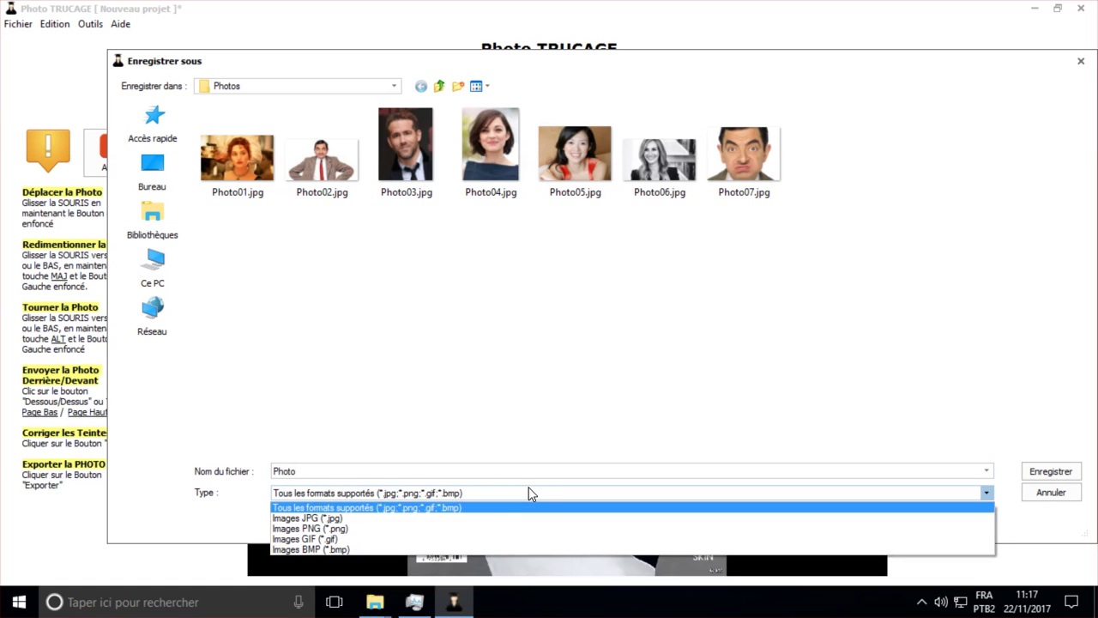
left_click(559, 426)
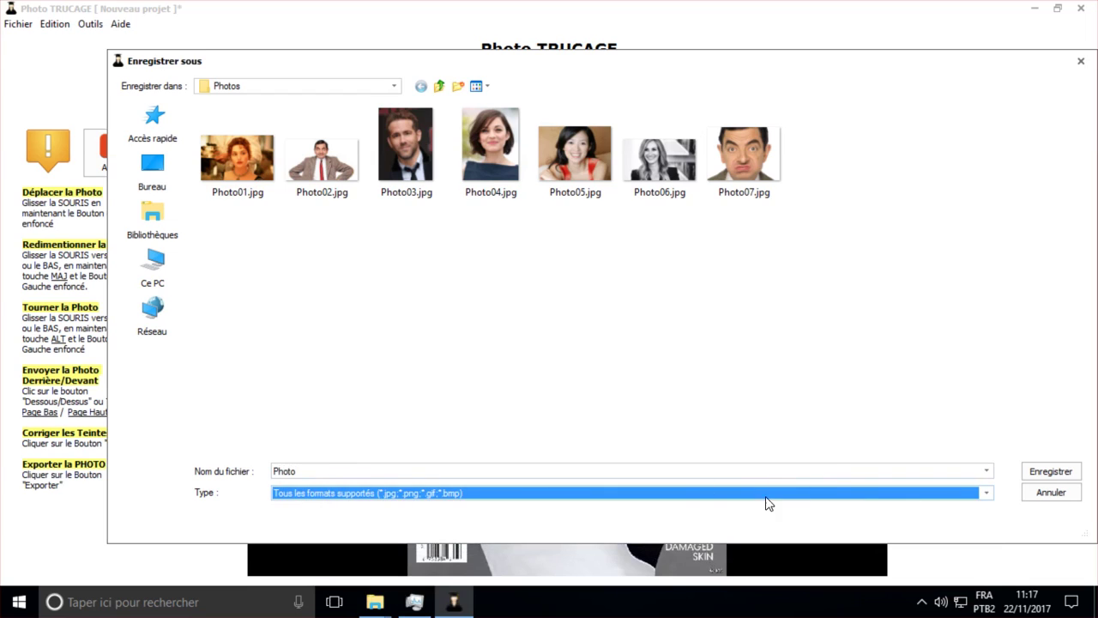
left_click(1040, 485)
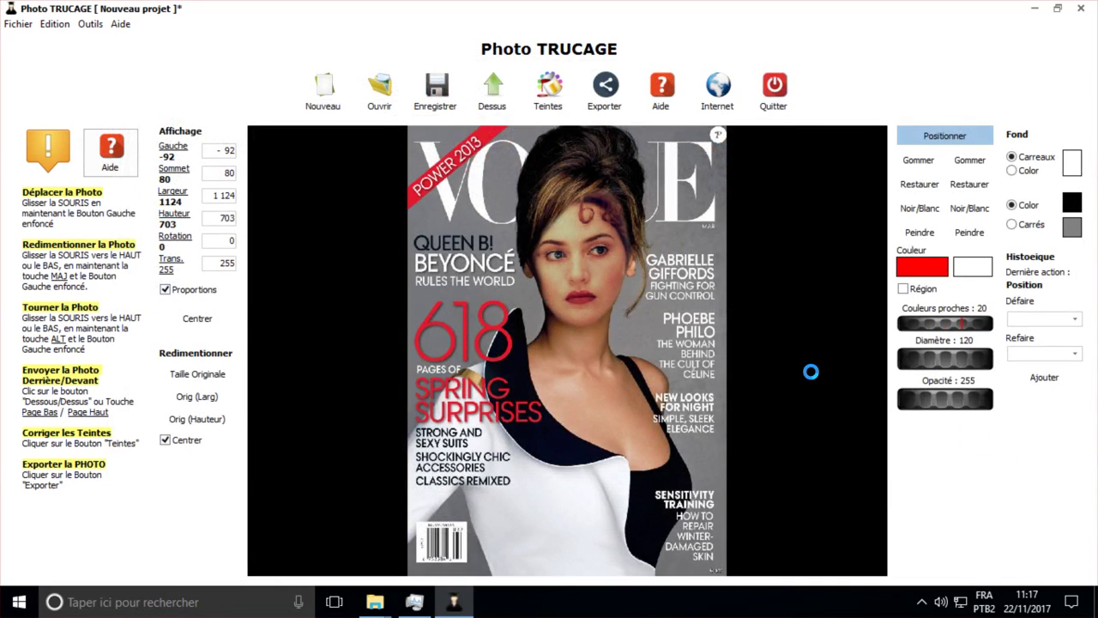